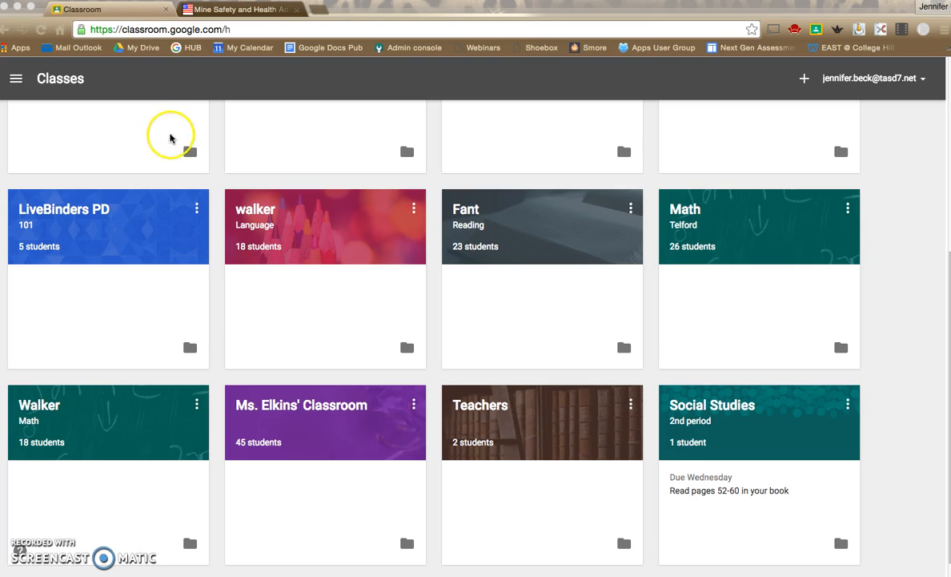
Step: Open the stream of the Social Studies 1st period class and start a new assignment
scroll(210, 149, "up", 5)
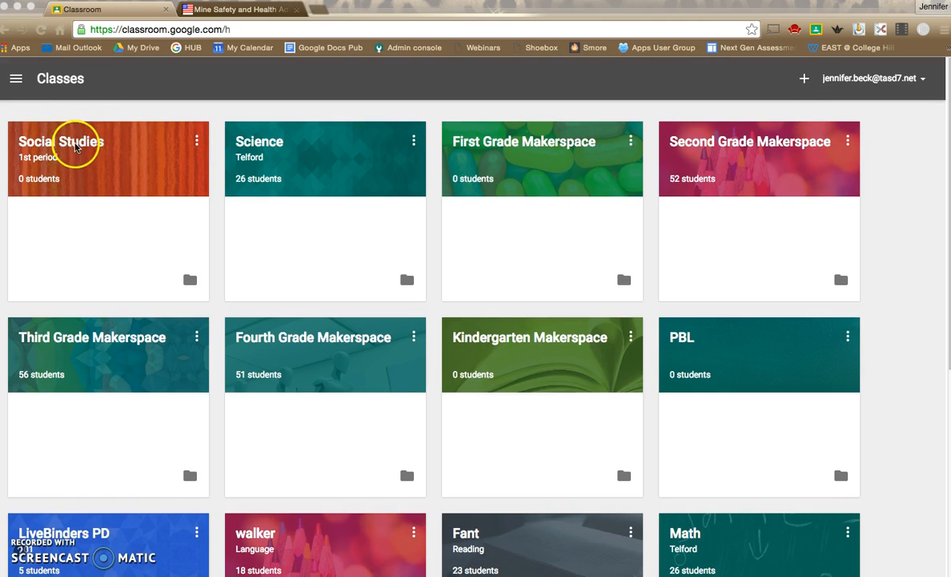
left_click(81, 142)
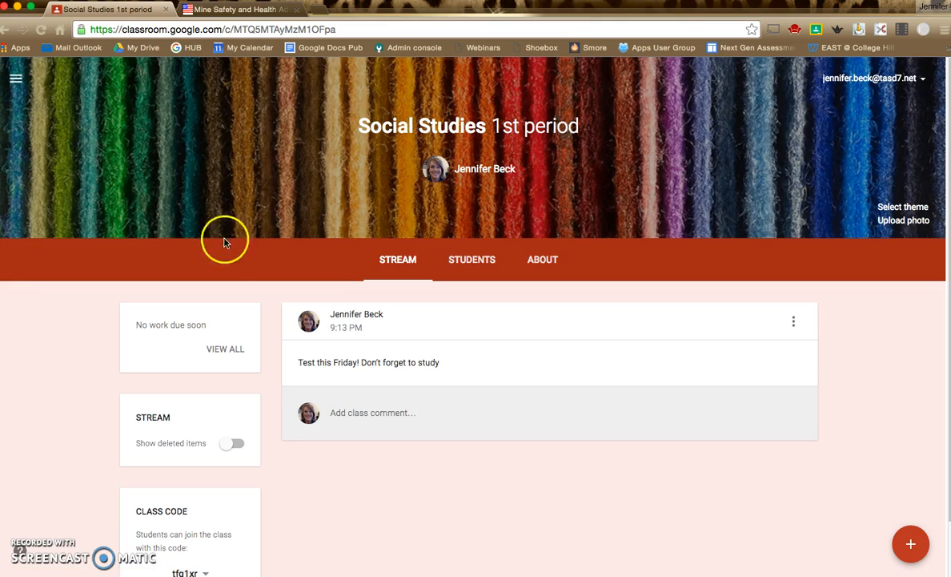
left_click(401, 266)
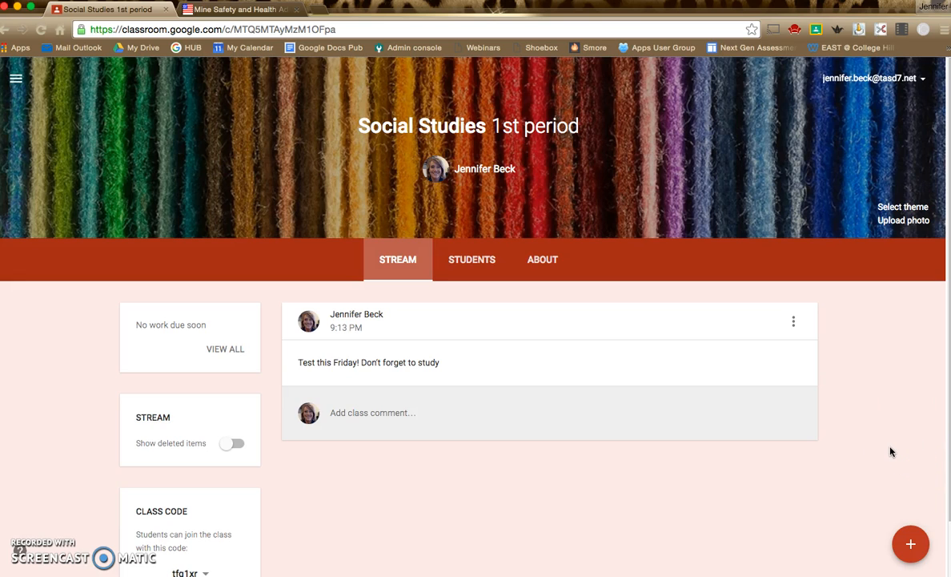
left_click(909, 548)
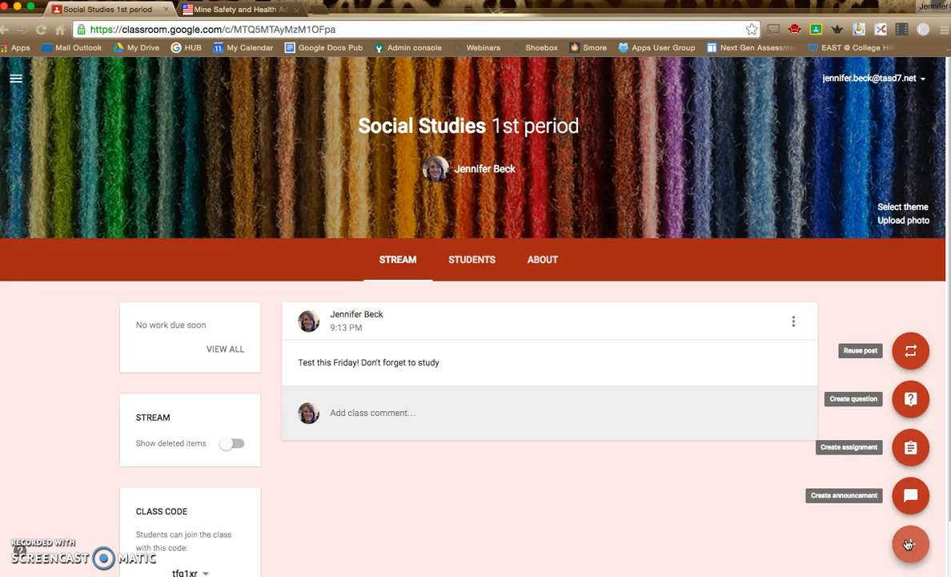
left_click(909, 452)
left_click(910, 454)
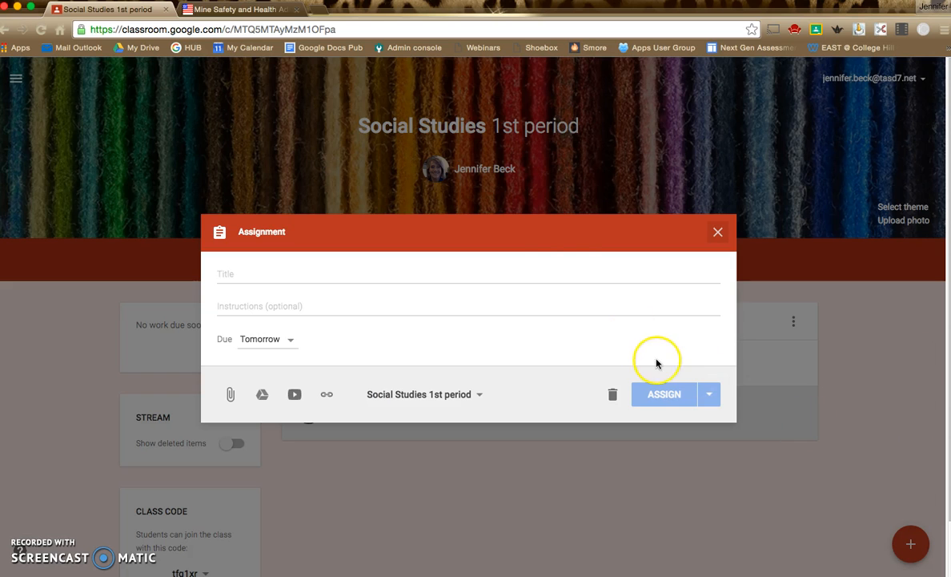
Step: Title the assignment "Bell Work: After studying the attached picture, discuss with your group why the US has 3 branches of government."
left_click(560, 271)
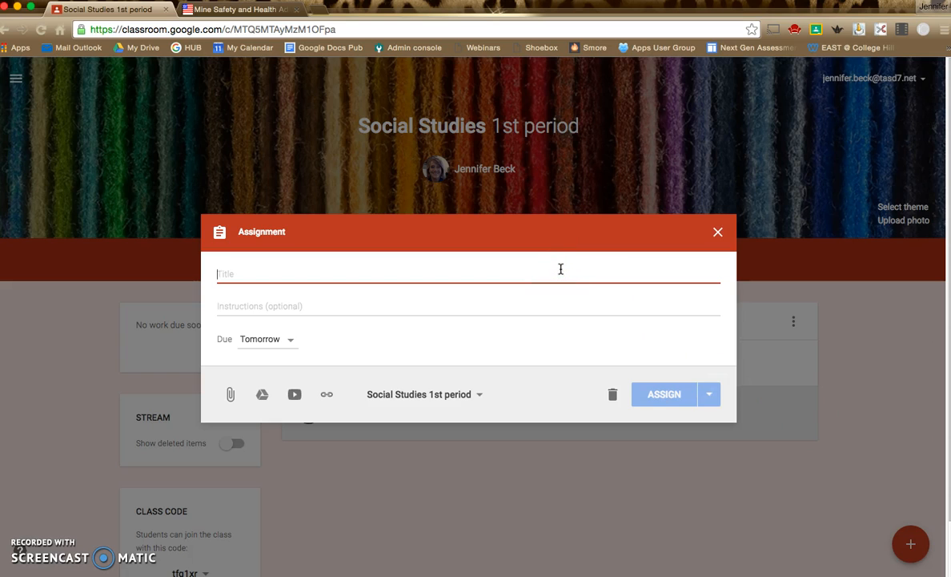
type("Bell WOrk")
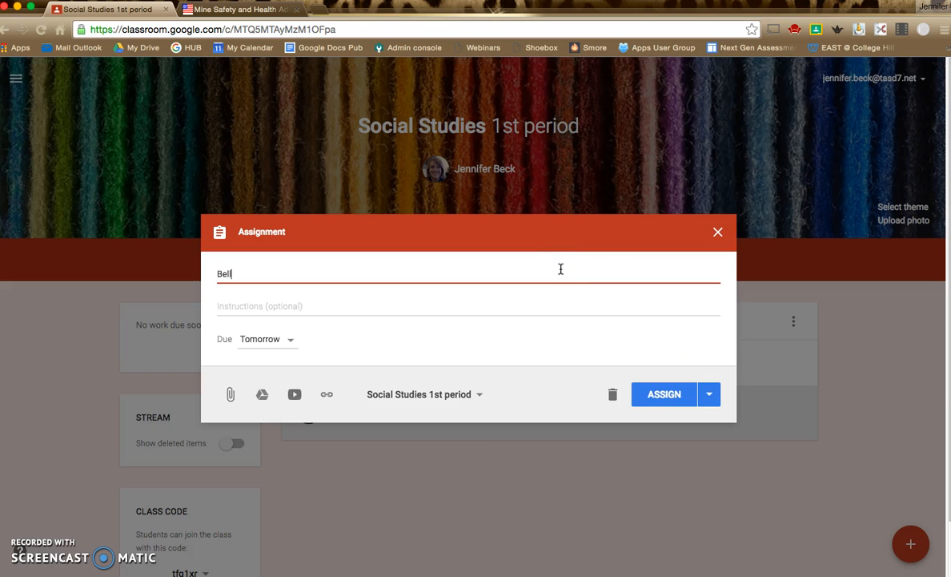
key("BackSpace")
key("BackSpace")
key("BackSpace")
type("ork: ")
type("Afte")
type("r s")
type("tyd")
key("BackSpace")
type("udying")
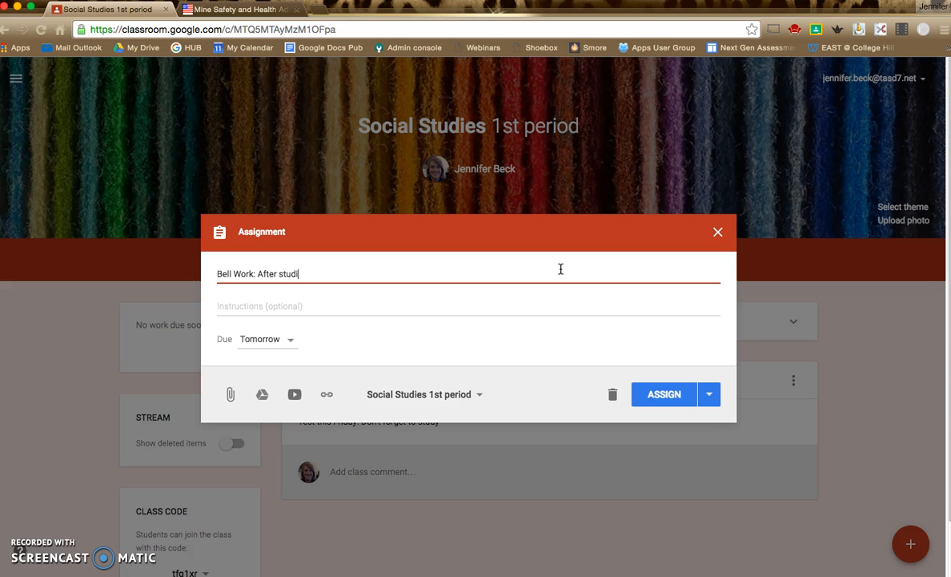
type(" the attached pci")
key("BackSpace")
key("BackSpace")
type("ic")
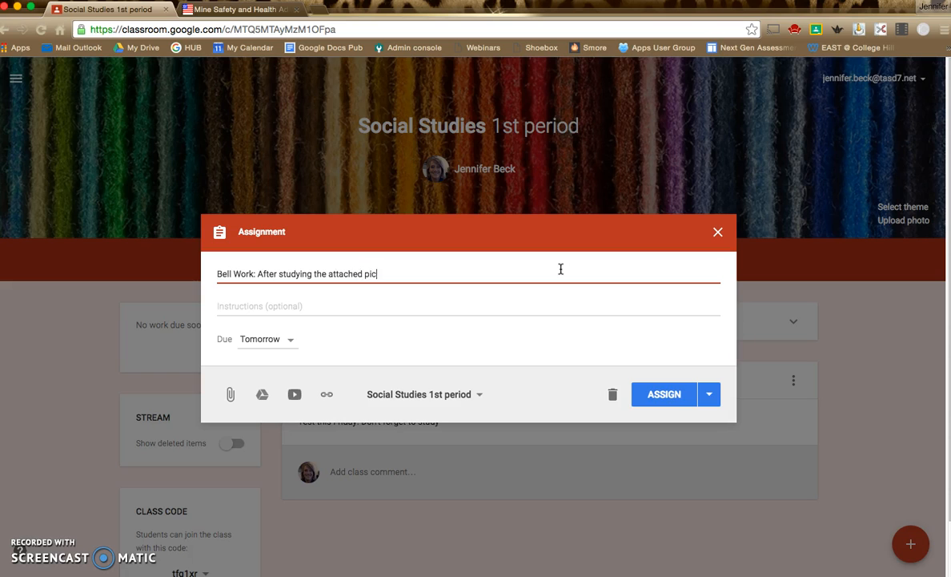
type("ture, discuss with your group ")
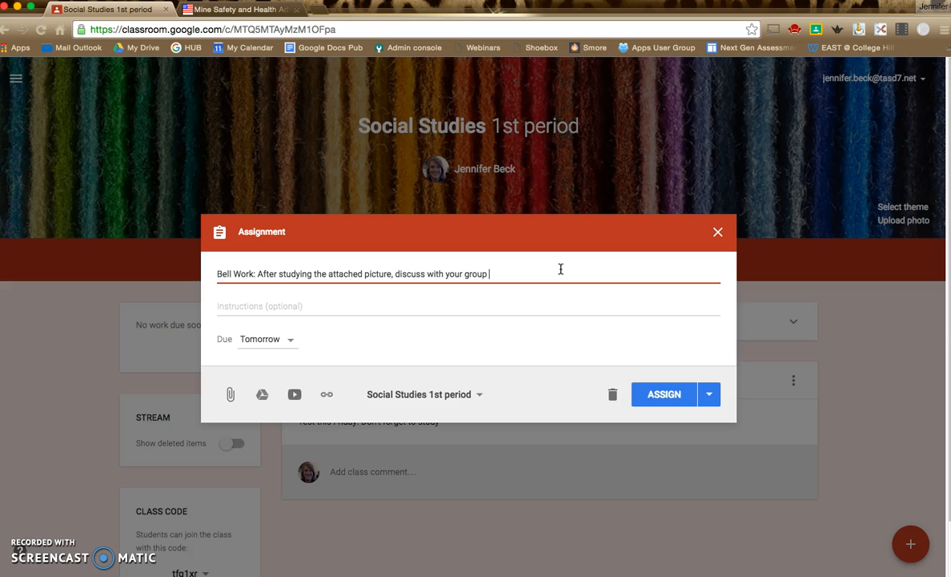
type("why the US has 3 branches of government.")
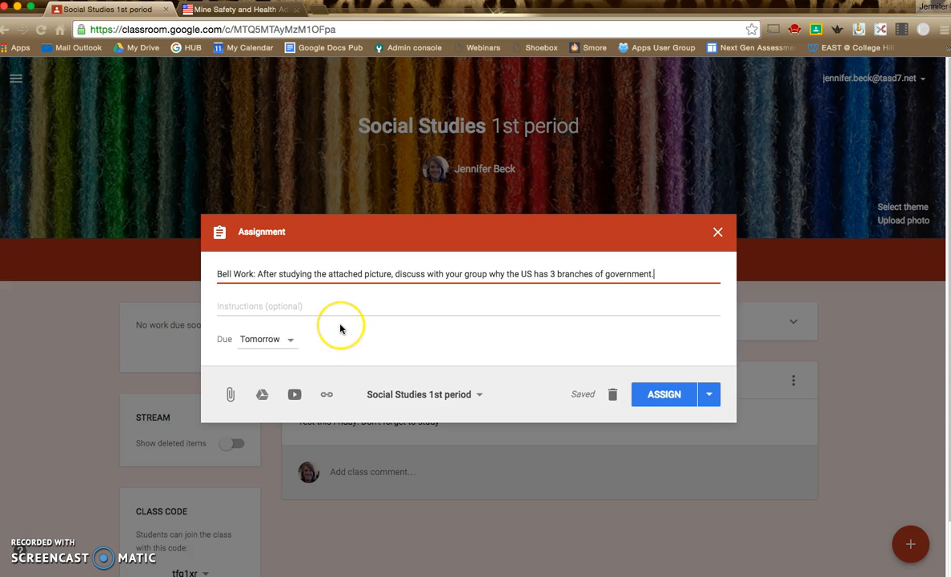
Step: Upload constitution.jpg from the Social Studies folder on the Desktop as an attachment and review its student access options
left_click(231, 396)
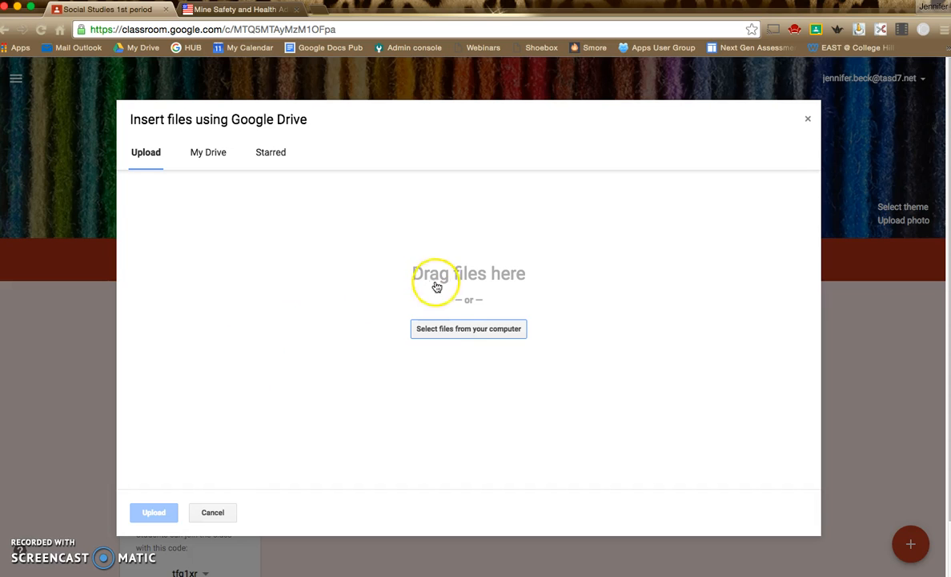
left_click(447, 329)
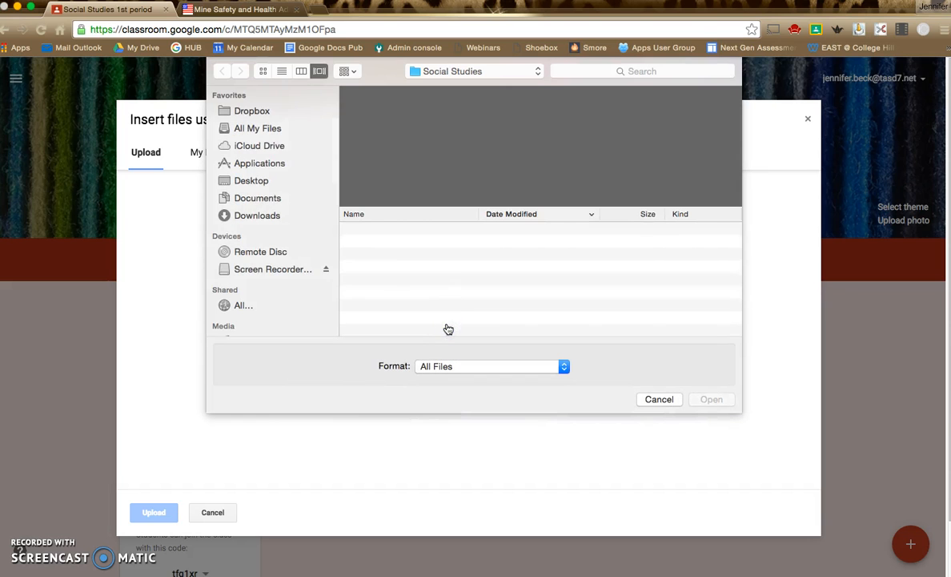
left_click(253, 181)
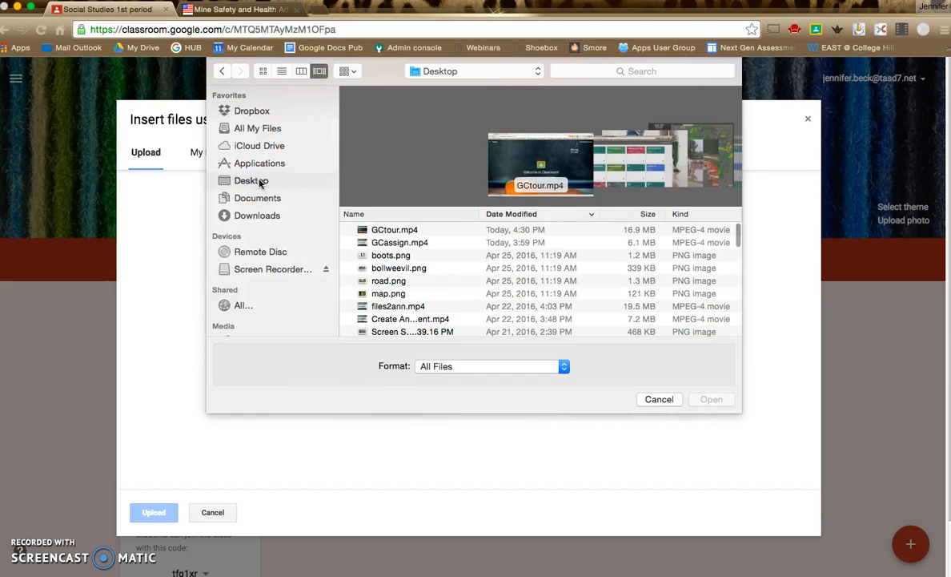
scroll(388, 264, "down", 5)
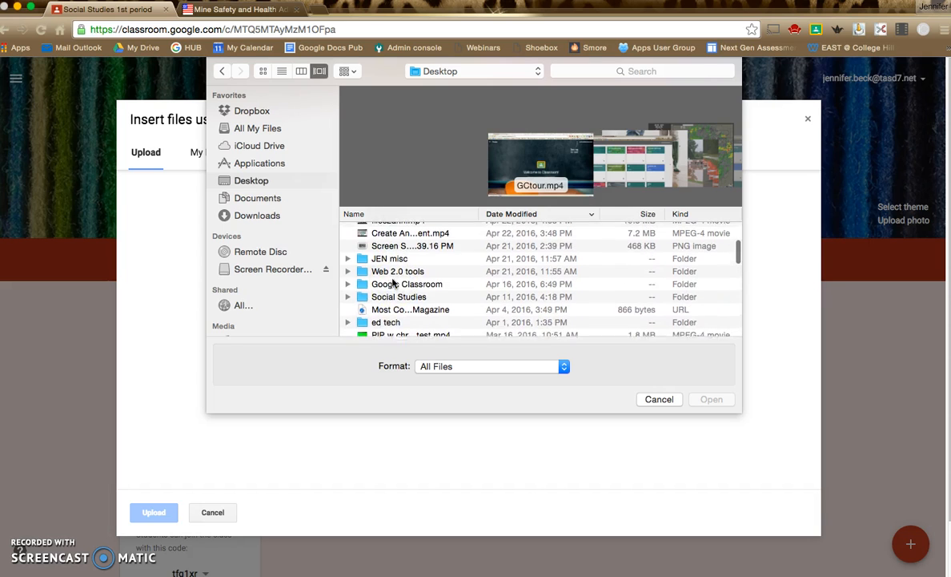
scroll(393, 282, "up", 1)
left_click(348, 309)
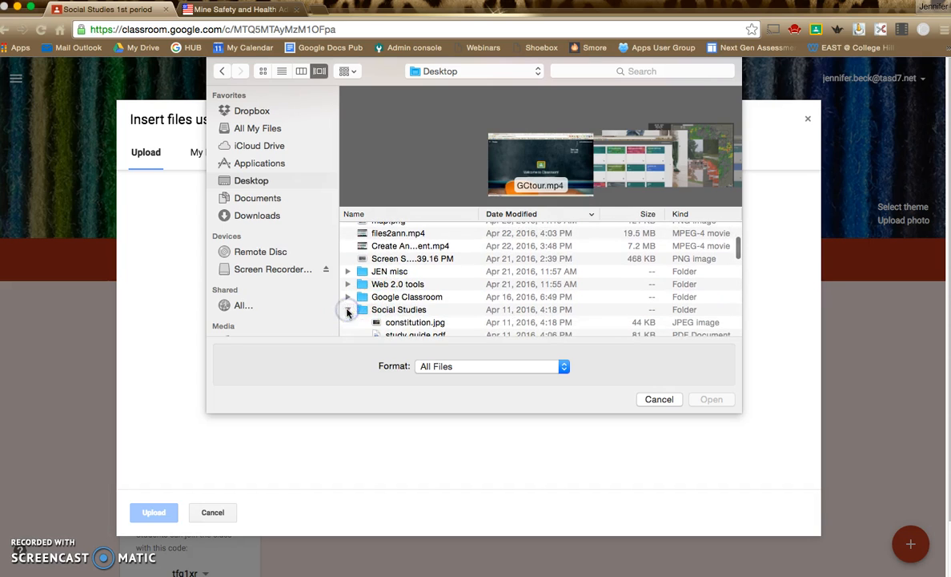
scroll(393, 312, "down", 3)
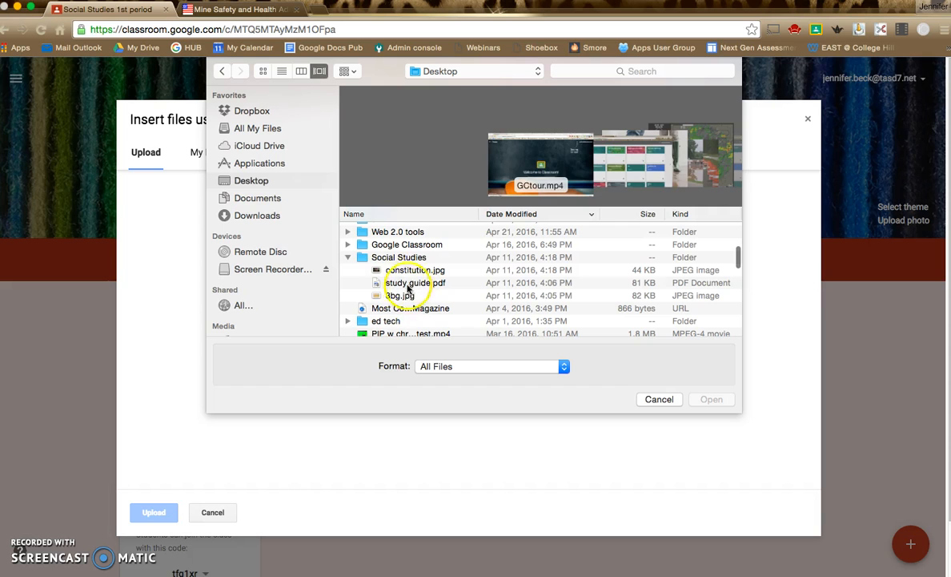
left_click(409, 272)
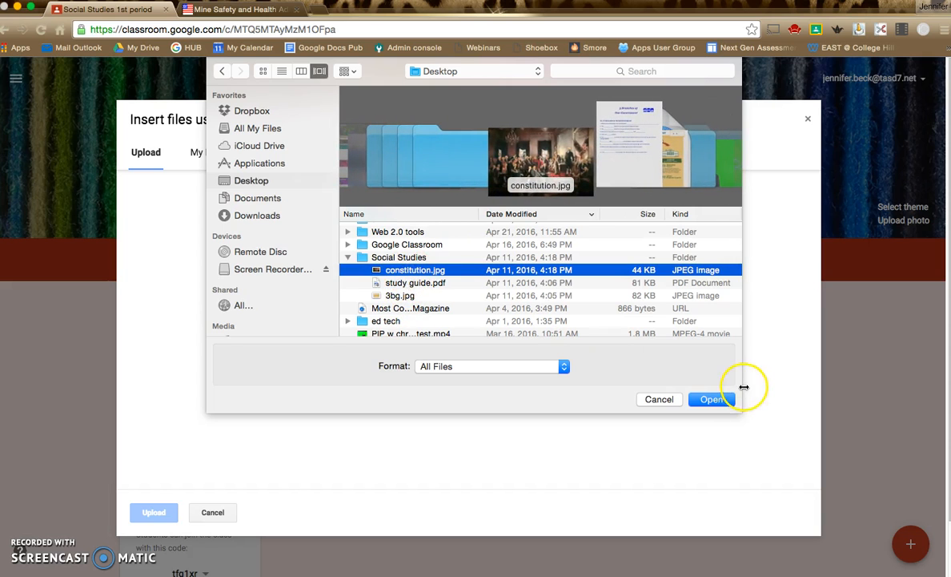
left_click(714, 398)
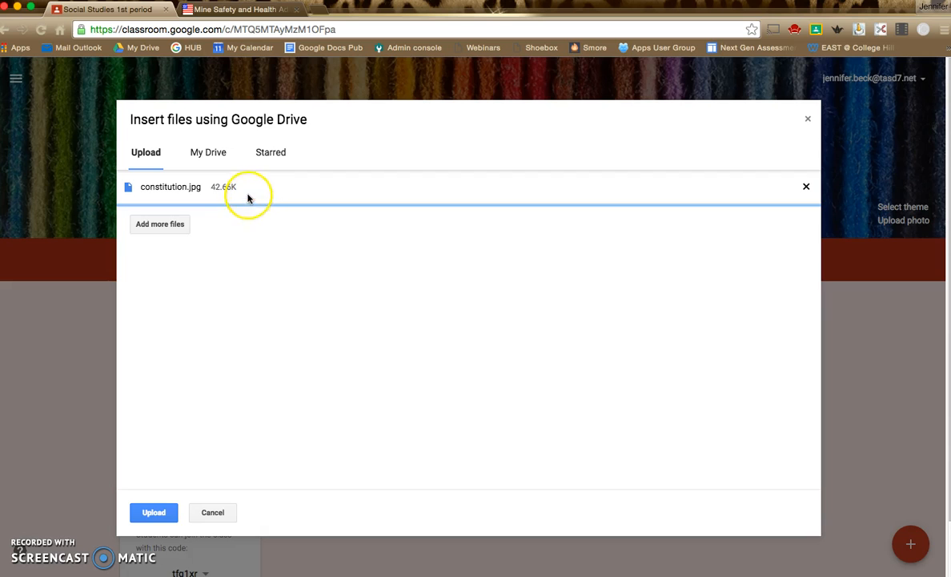
left_click(145, 506)
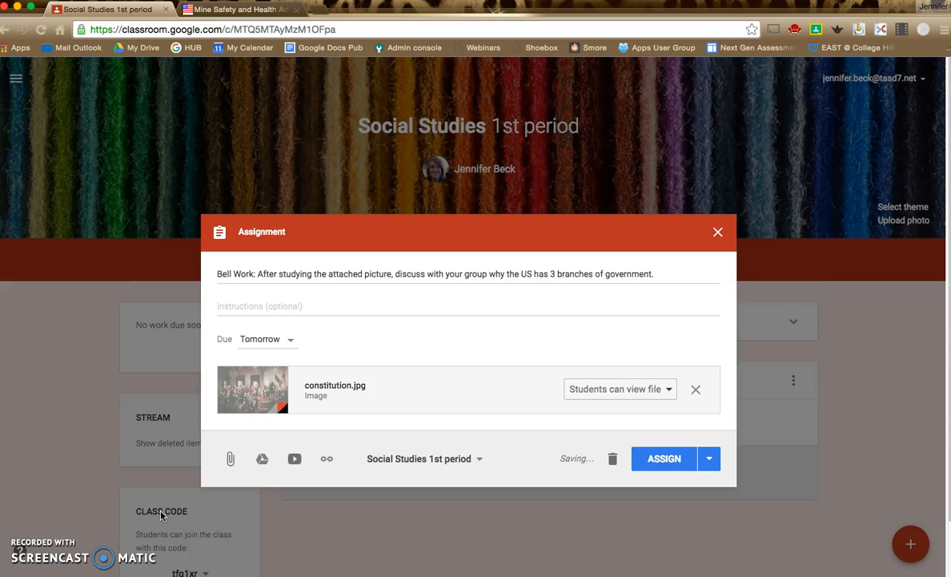
left_click(665, 390)
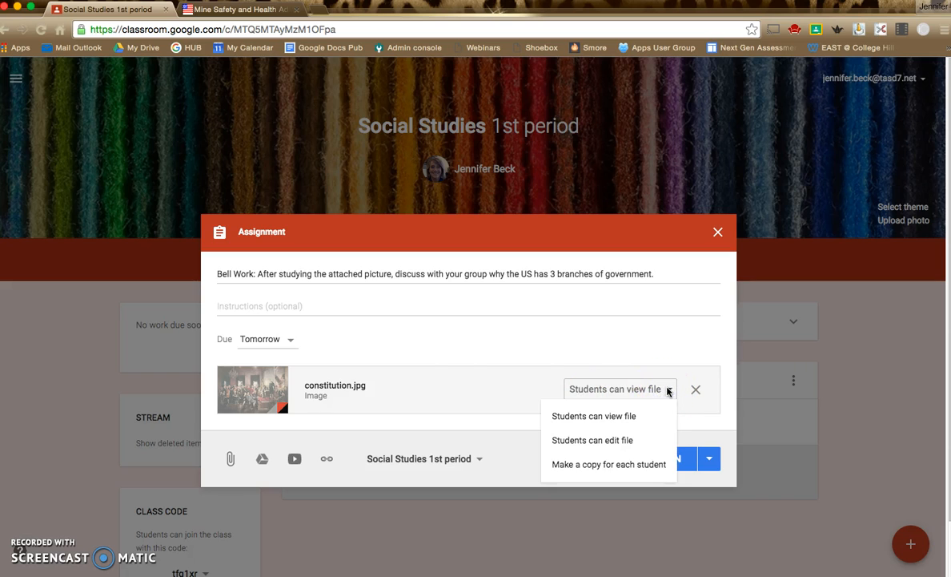
left_click(453, 380)
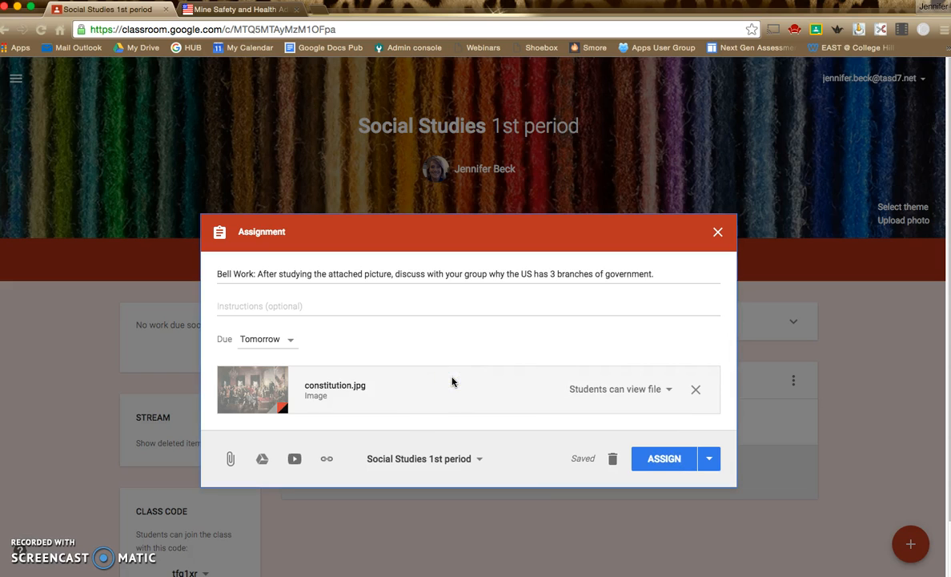
Step: Add the Social Studies 2nd period class as a second recipient and post the bell work assignment
left_click(458, 461)
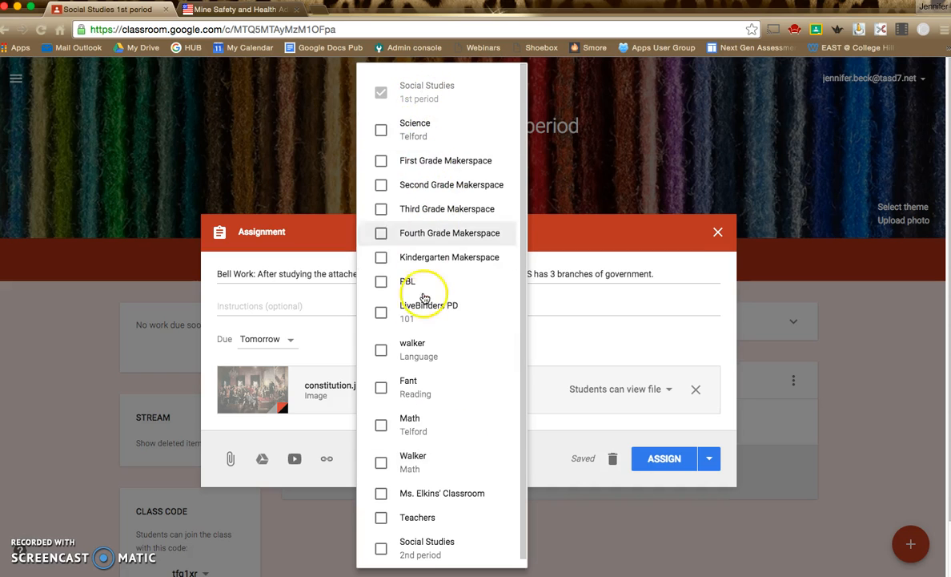
scroll(423, 322, "down", 2)
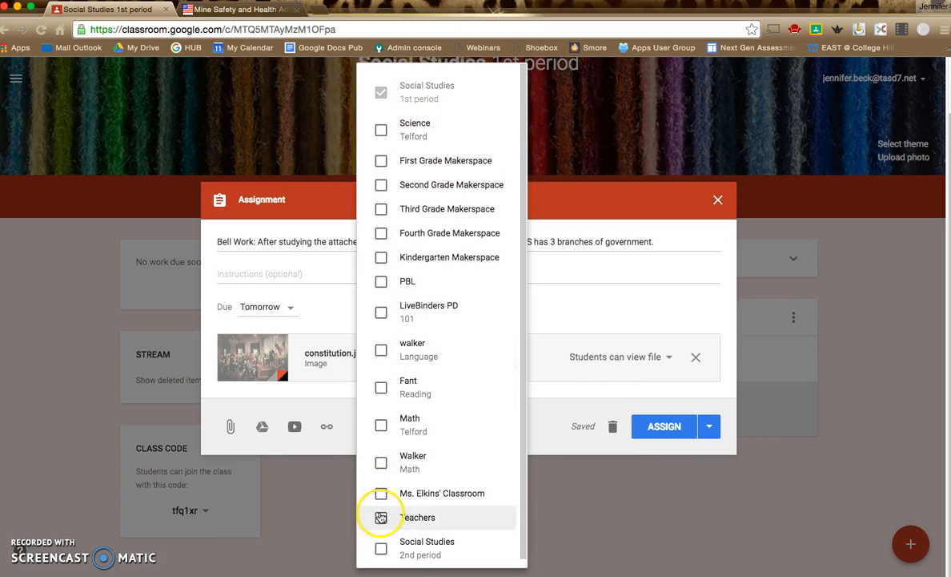
left_click(383, 549)
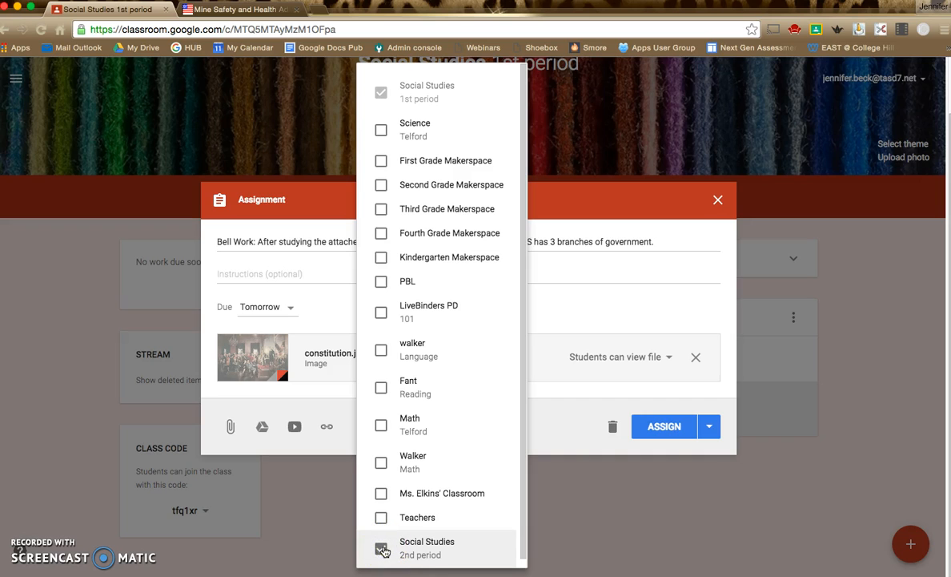
left_click(543, 419)
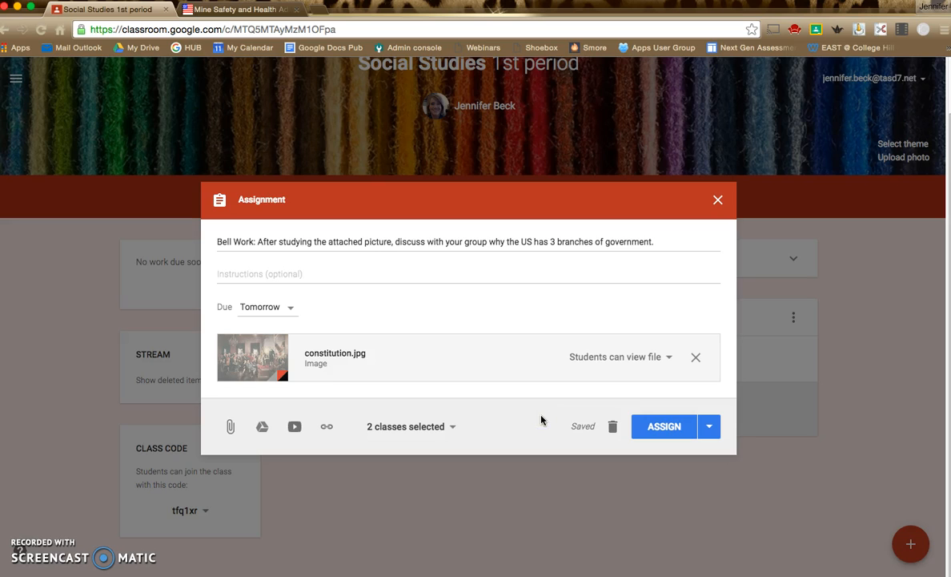
left_click(657, 433)
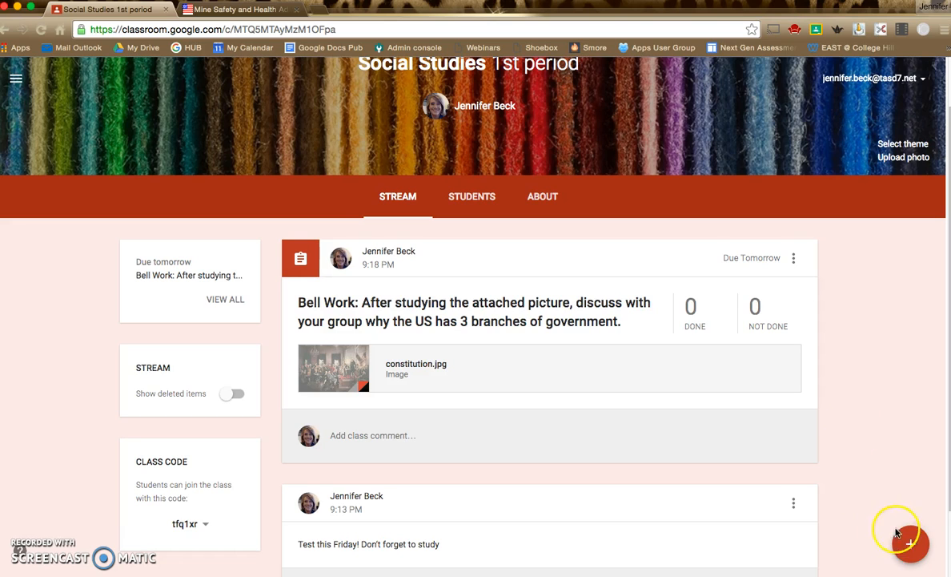
Step: Start another assignment in the Social Studies 1st period class titled "Define Chapter 2 vocabulary words"
left_click(906, 546)
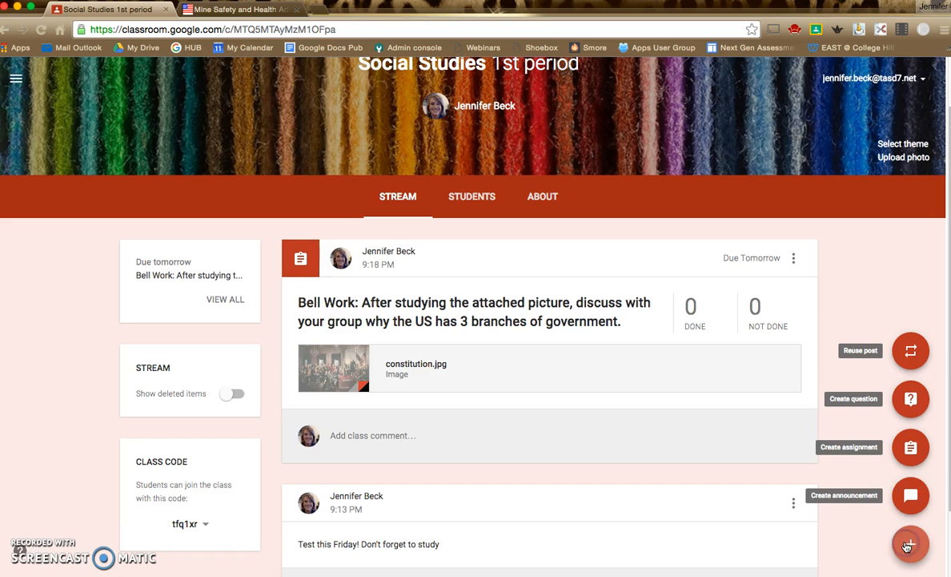
left_click(911, 451)
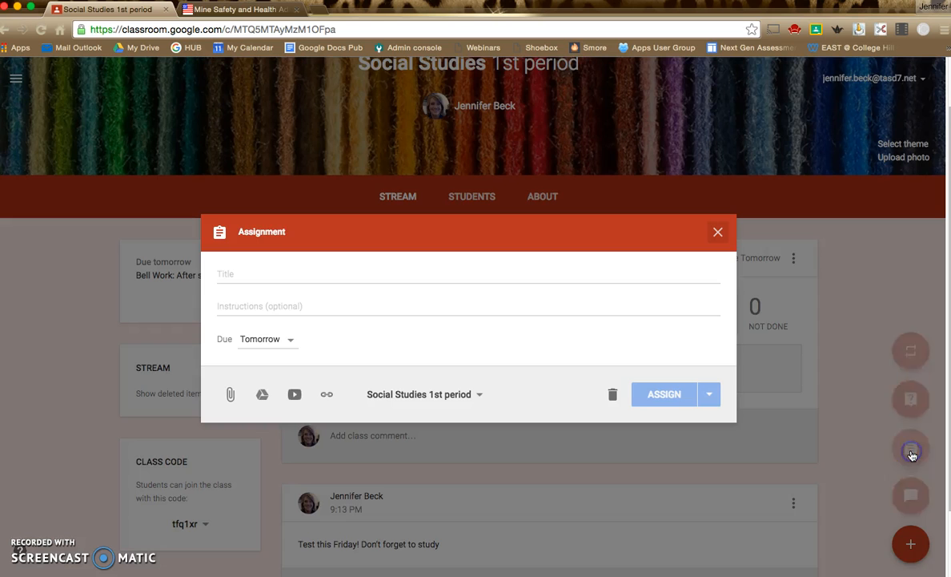
left_click(477, 273)
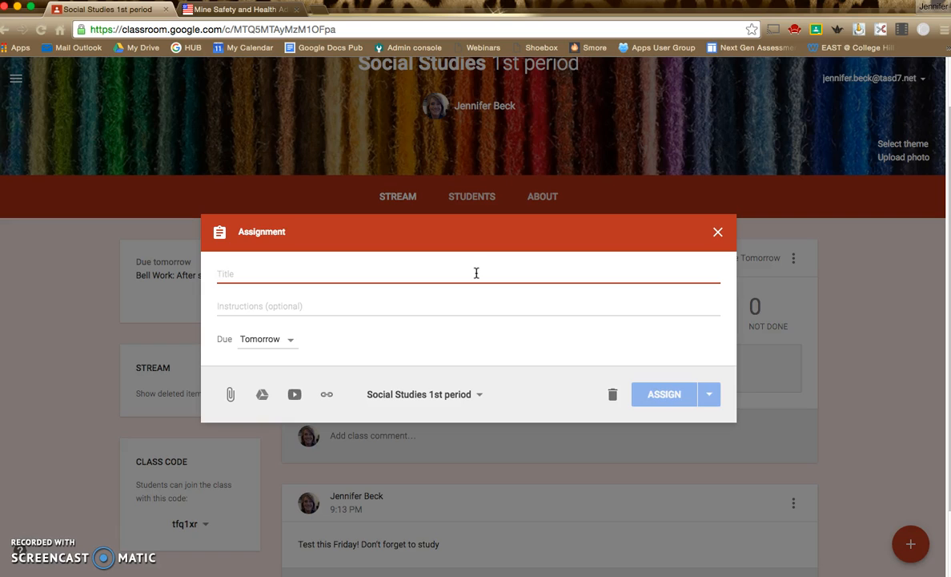
type("Define ")
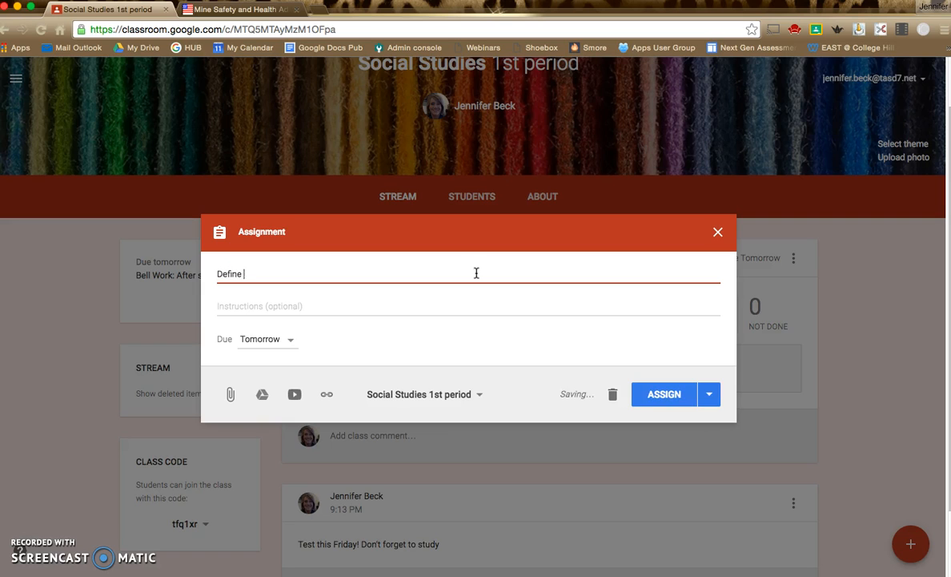
type("Chapter ")
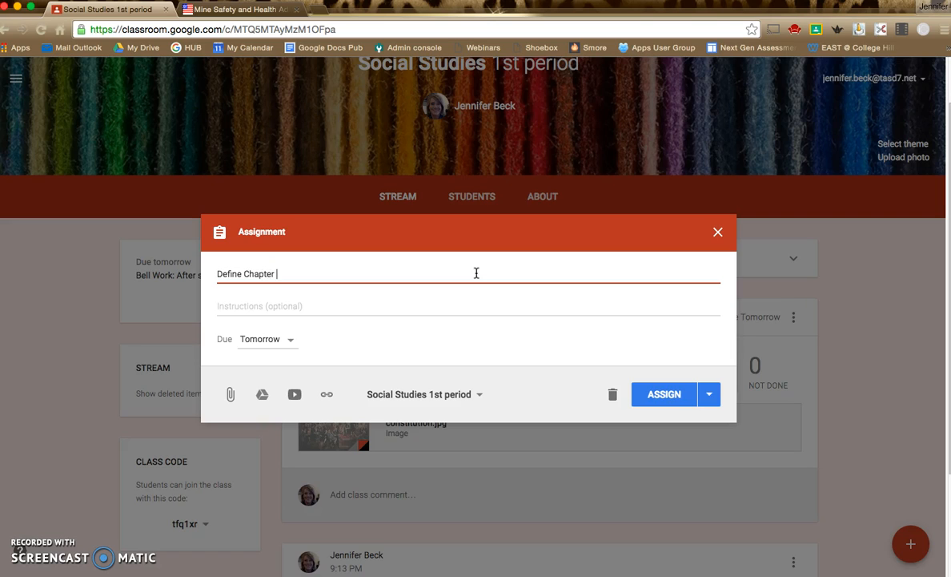
type("2 vocabulary words")
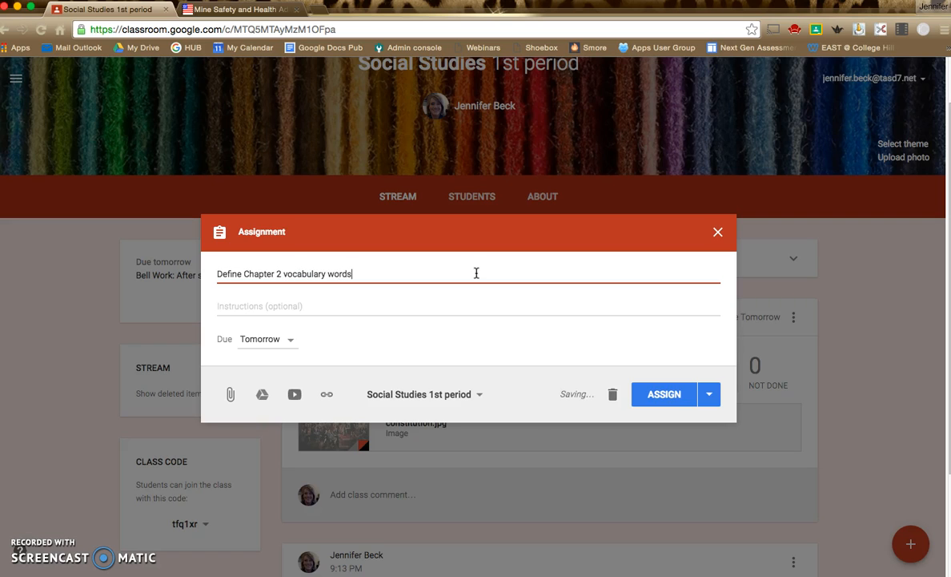
Step: Set the vocabulary assignment's due date to May 3, 2016, without a time
left_click(291, 340)
left_click(261, 392)
left_click(290, 464)
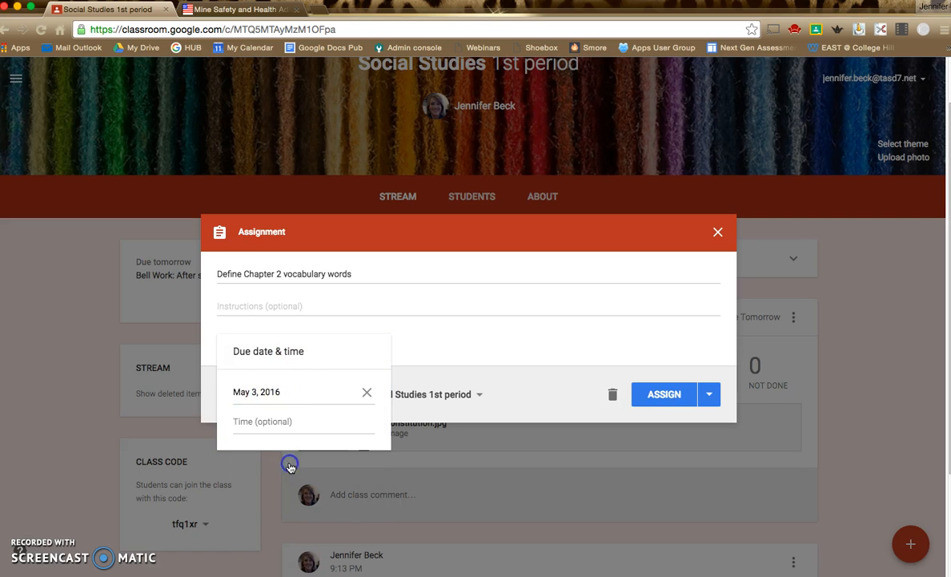
left_click(430, 373)
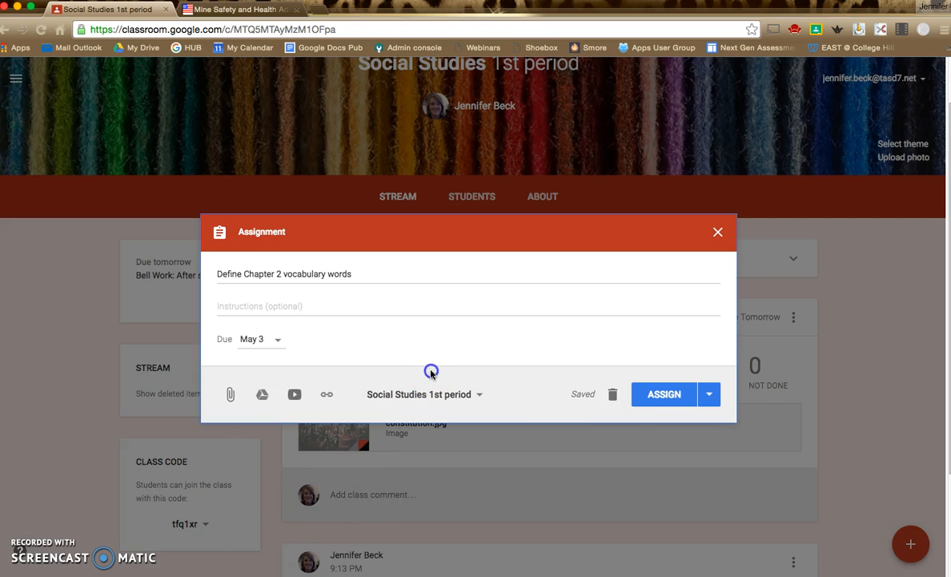
Step: Attach the 3 Branches of Government Vocabulary Words document from the Social Studies folder in Google Drive to the vocabulary assignment
left_click(264, 397)
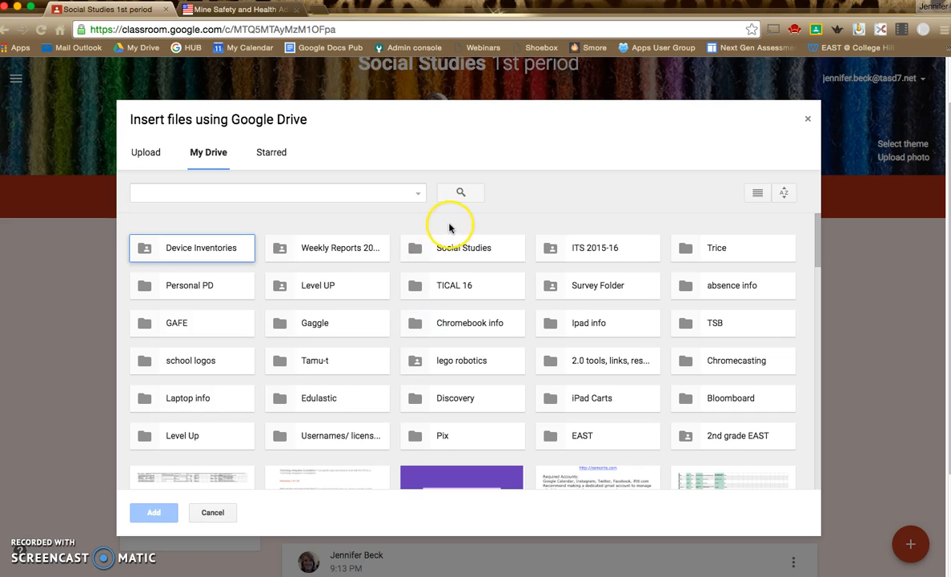
left_click(416, 249)
double_click(416, 249)
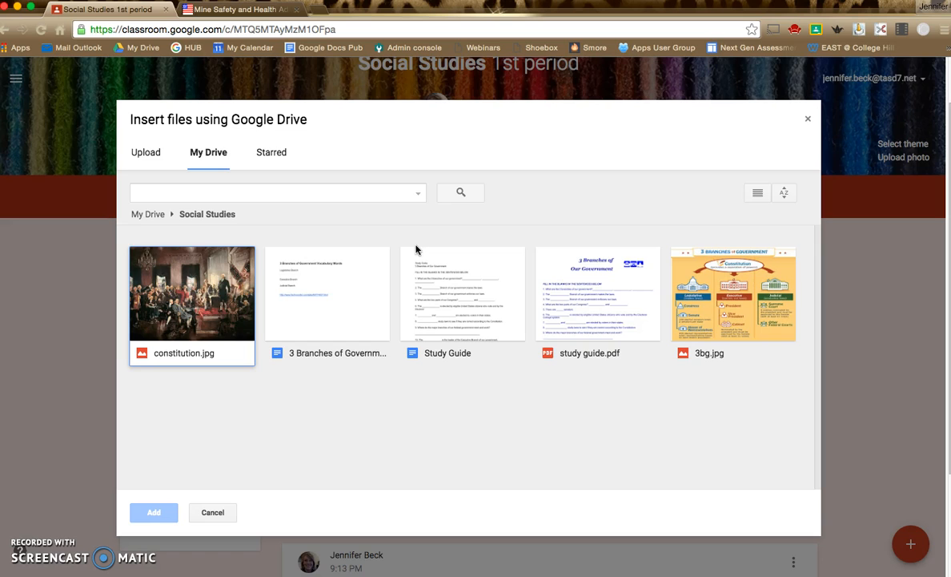
left_click(346, 298)
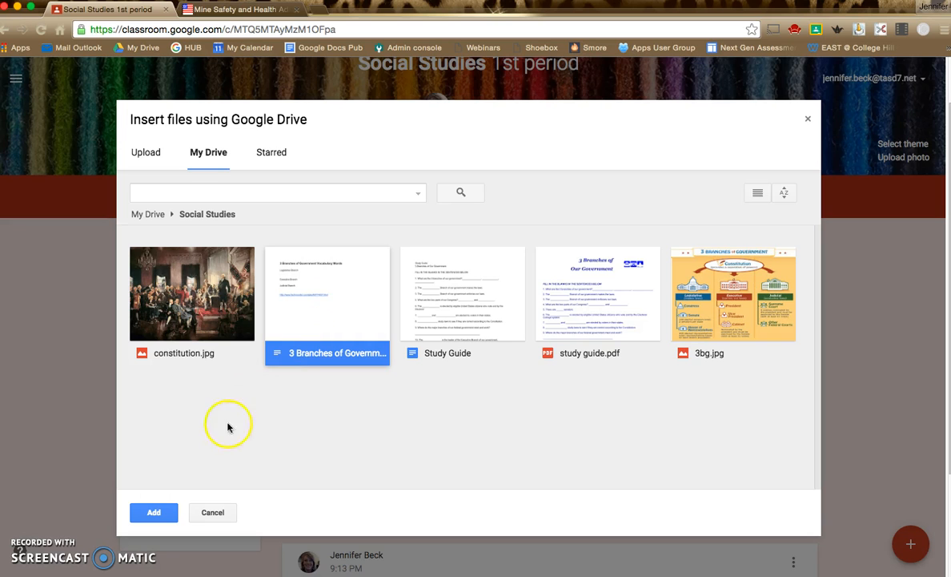
left_click(153, 510)
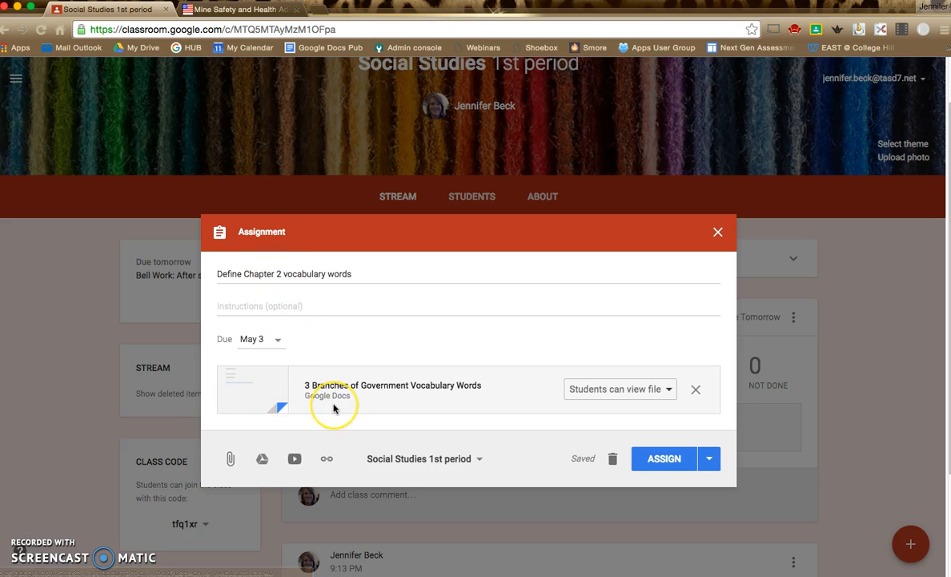
Step: Set the attached document to "Make a copy for each student" and post the vocabulary assignment
left_click(669, 391)
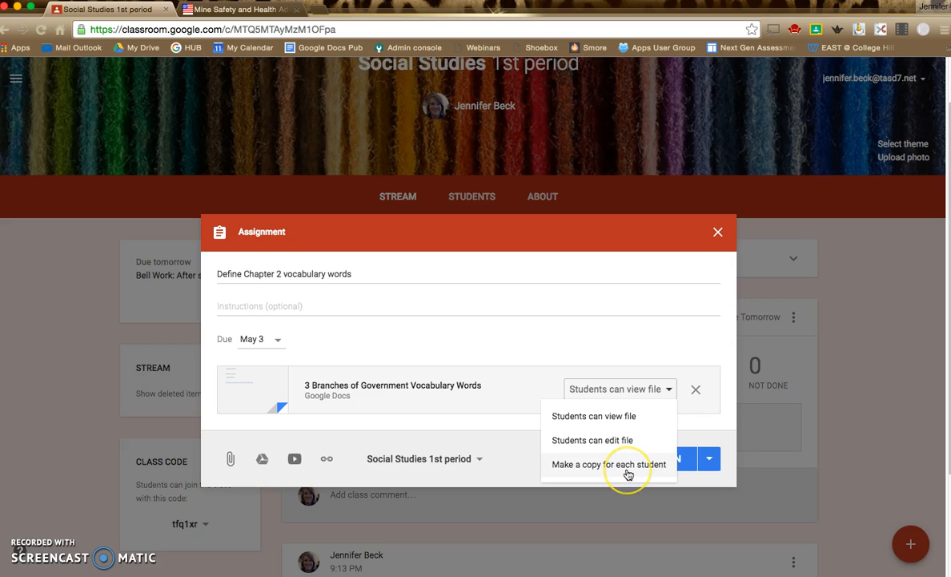
left_click(628, 472)
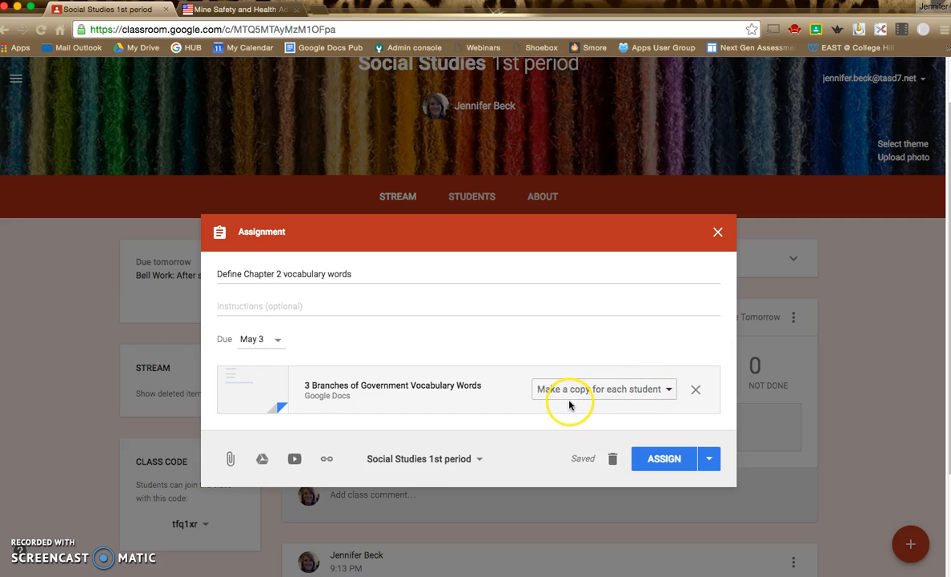
left_click(654, 461)
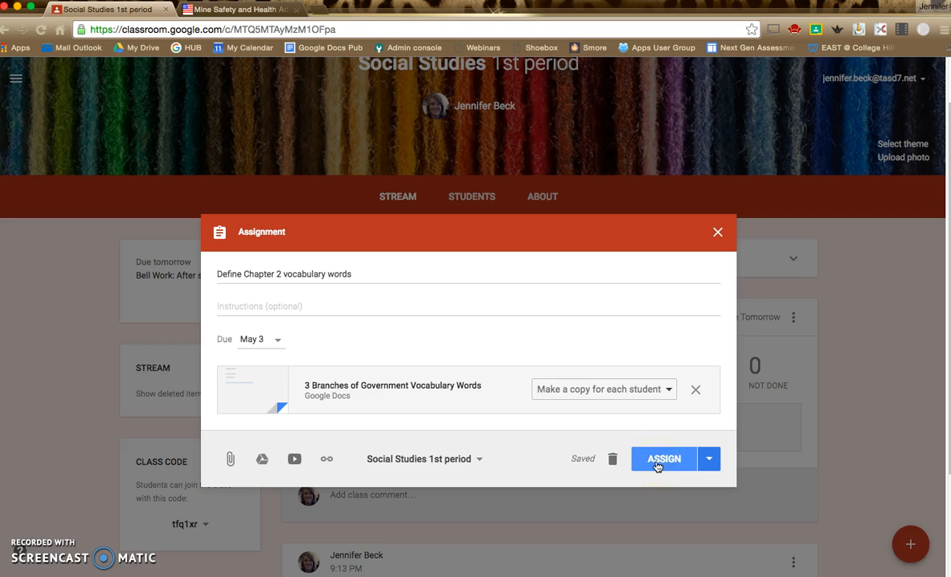
left_click(656, 462)
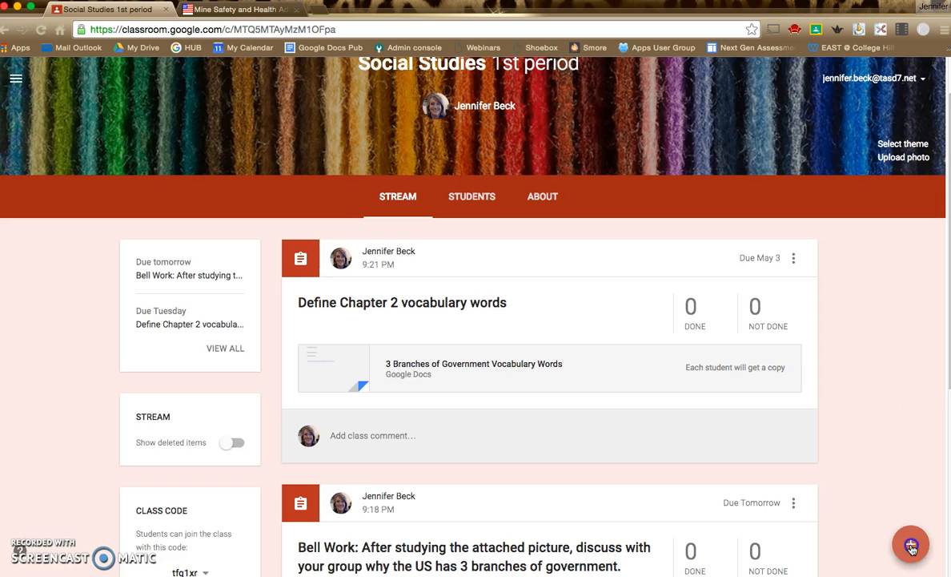
Step: Start another assignment titled Watch this video called "Where the money goes" and check its due date, keeping it at tomorrow
mouse_move(911, 547)
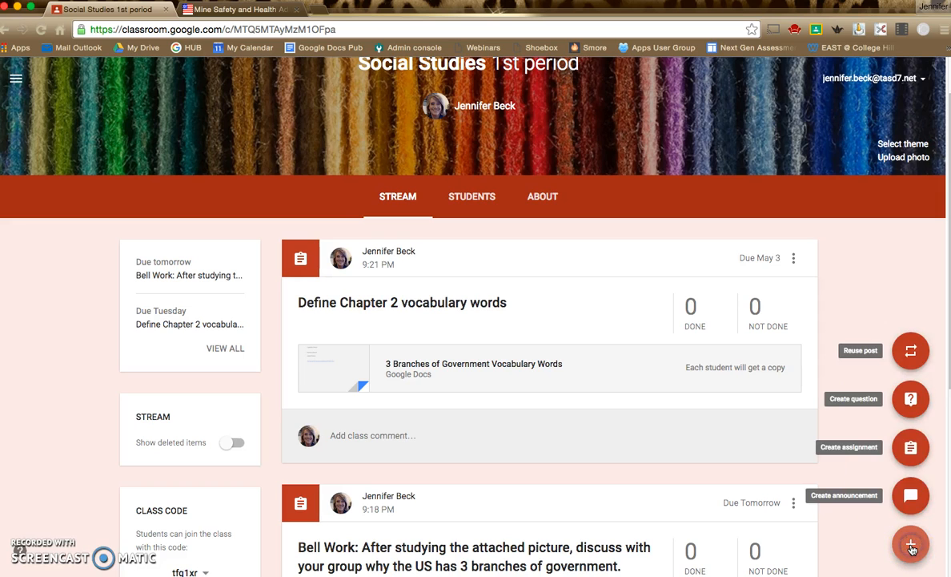
left_click(916, 447)
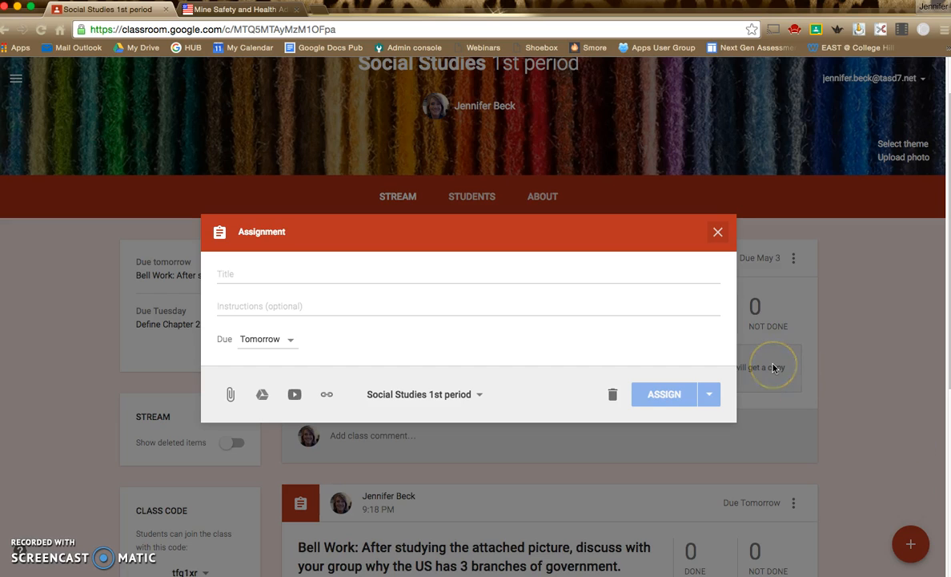
left_click(481, 276)
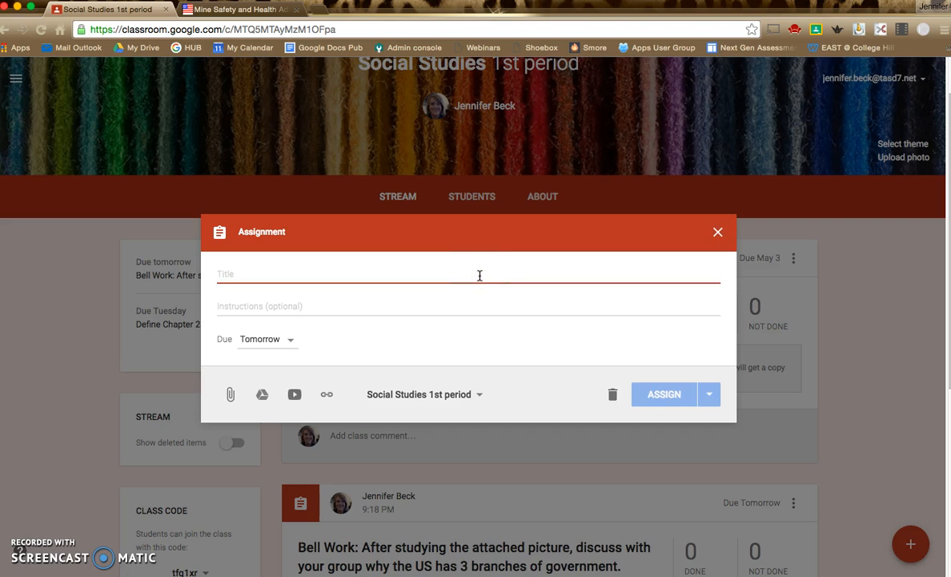
type("W")
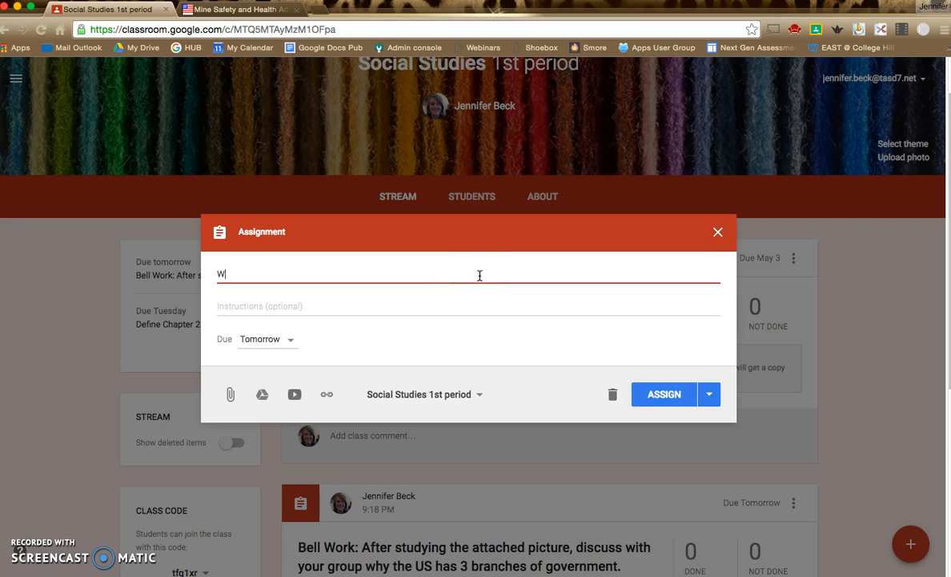
type("atch this video called")
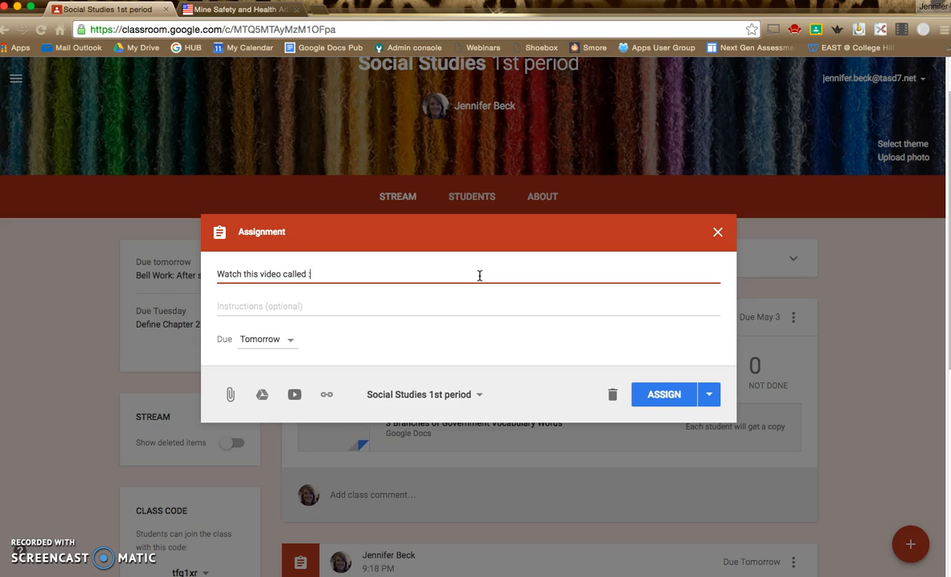
type("\"Where the m")
type("ondy")
key("BackSpace")
key("BackSpace")
key("BackSpace")
type("ey goes\"")
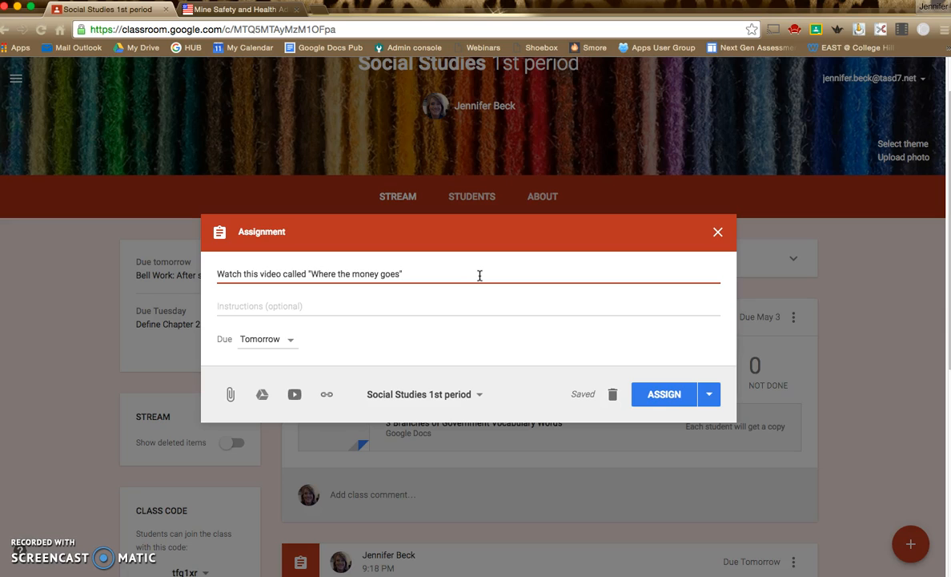
left_click(293, 344)
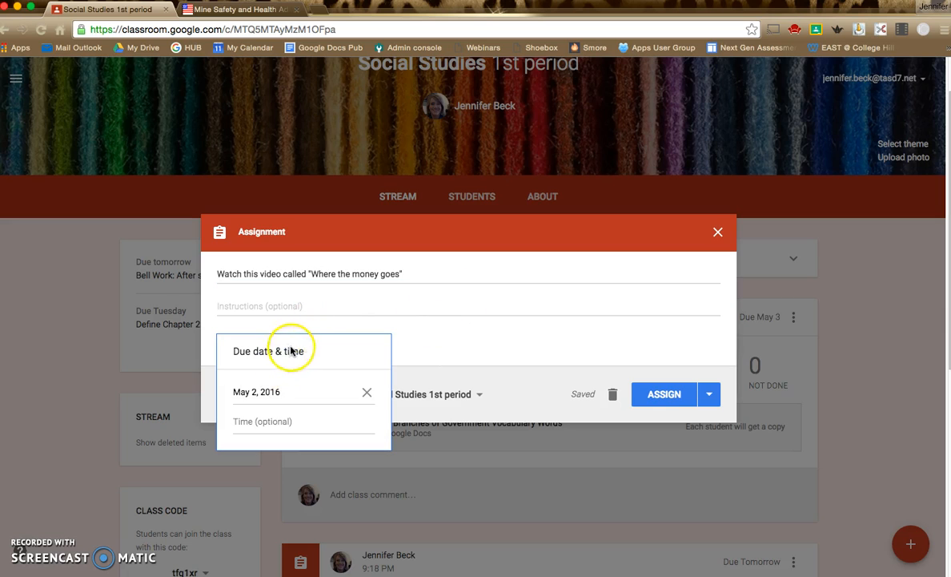
left_click(409, 340)
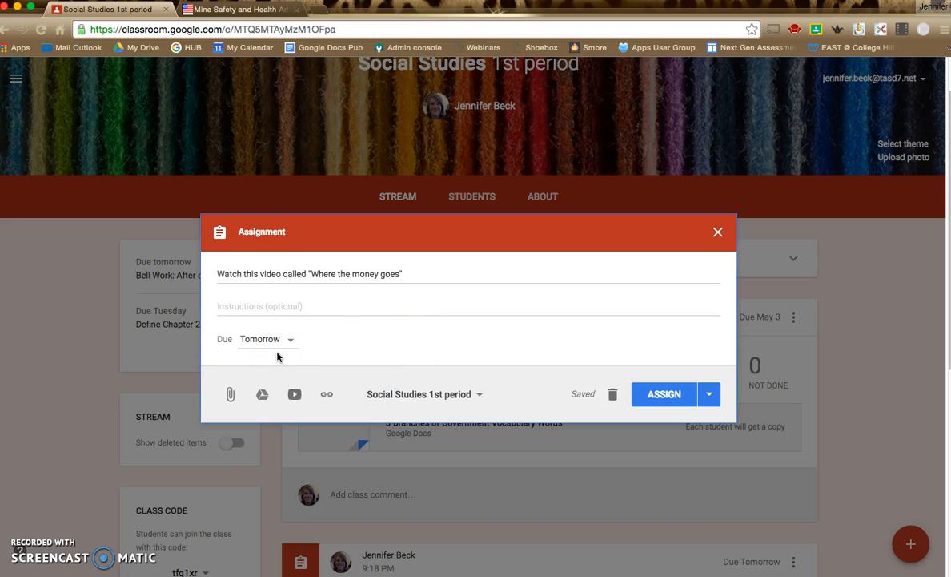
Step: Begin adding a YouTube video to the assignment, and search YouTube in a new browser tab for "where the money goes schoolhouse rock"
left_click(294, 395)
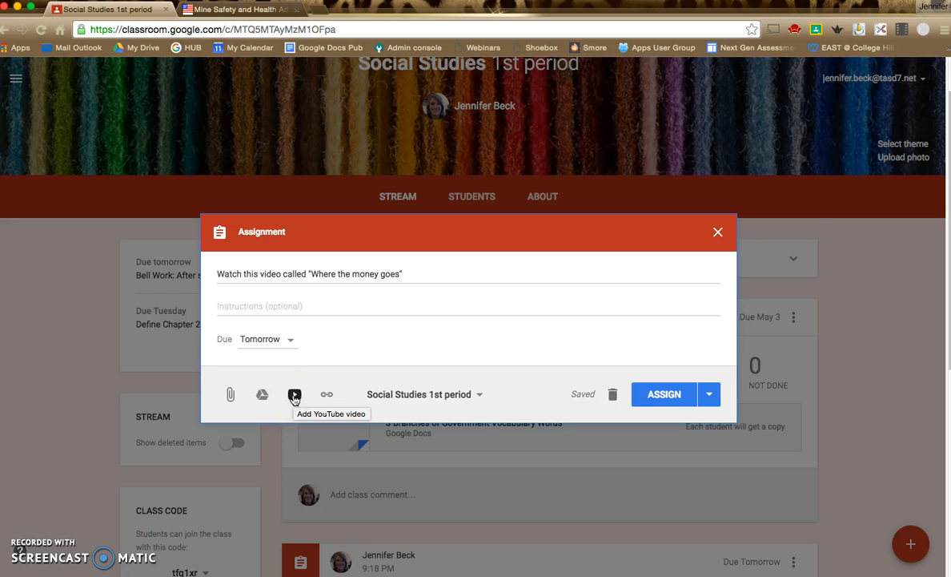
left_click(294, 396)
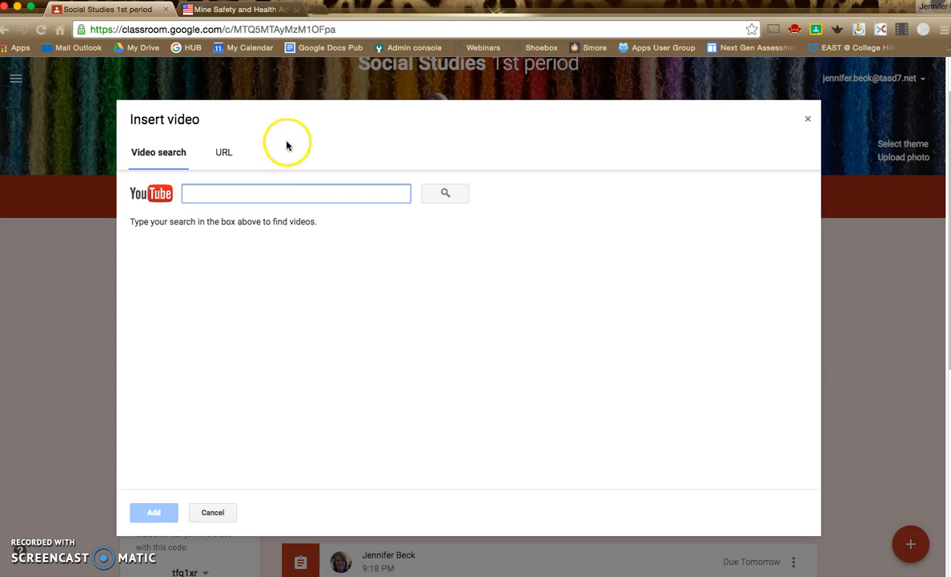
left_click(320, 9)
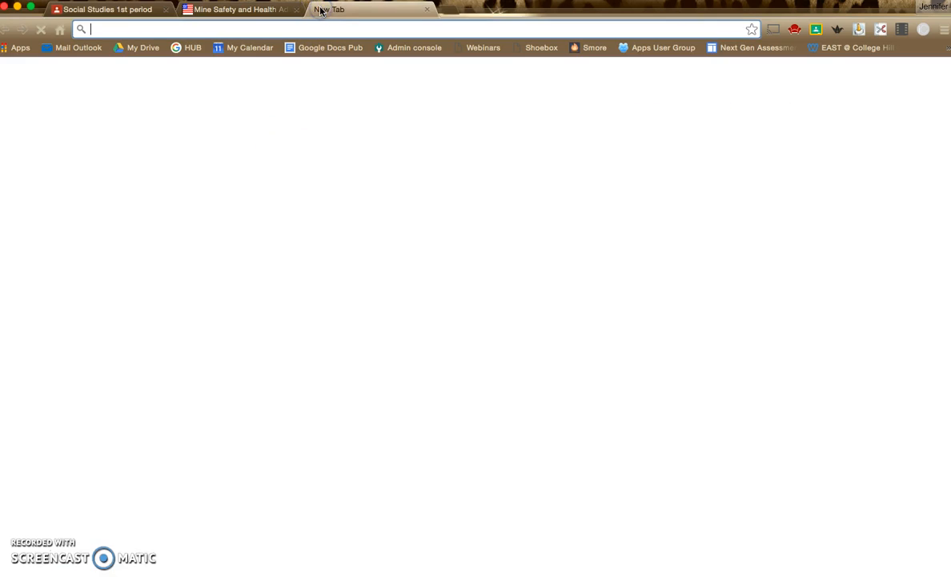
type("you")
key("Return")
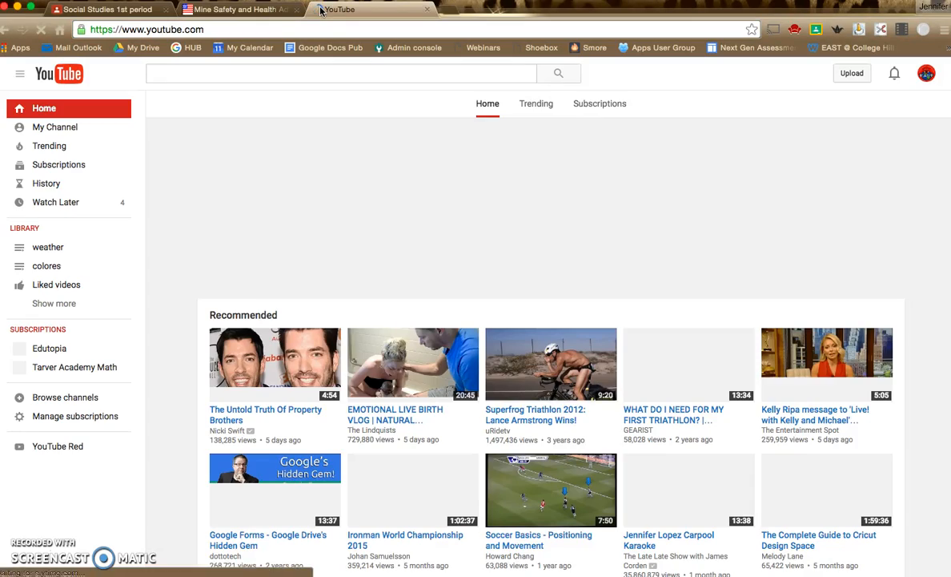
left_click(288, 83)
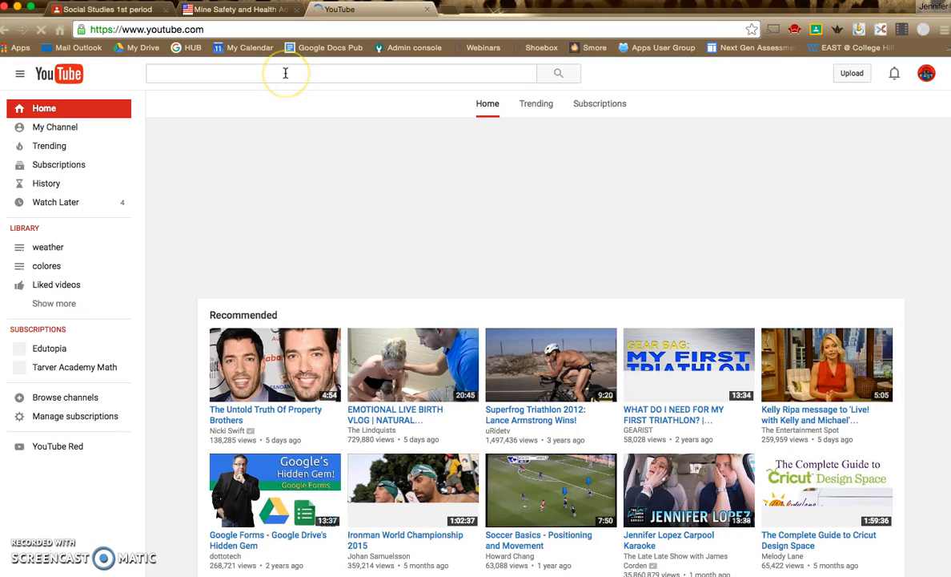
type("where ")
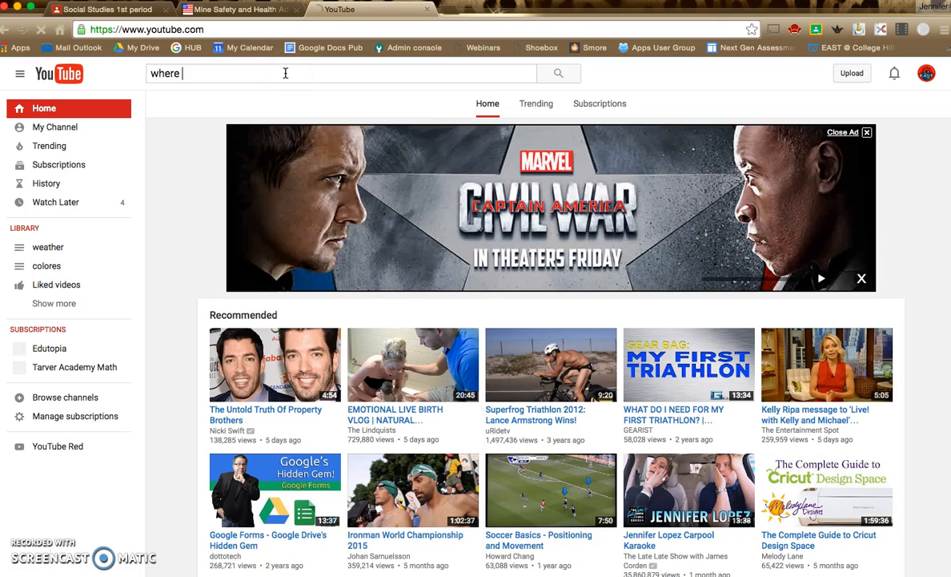
type("the money goes")
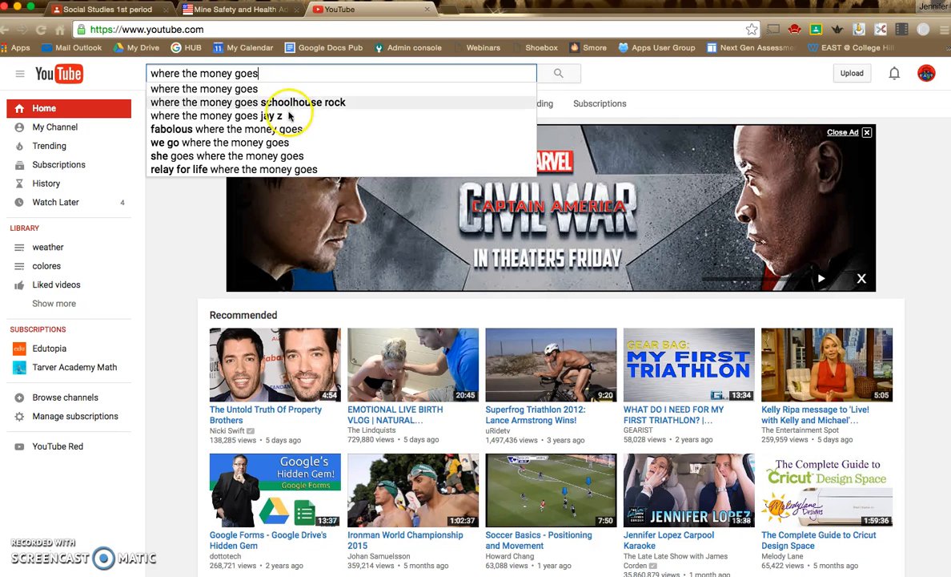
left_click(289, 103)
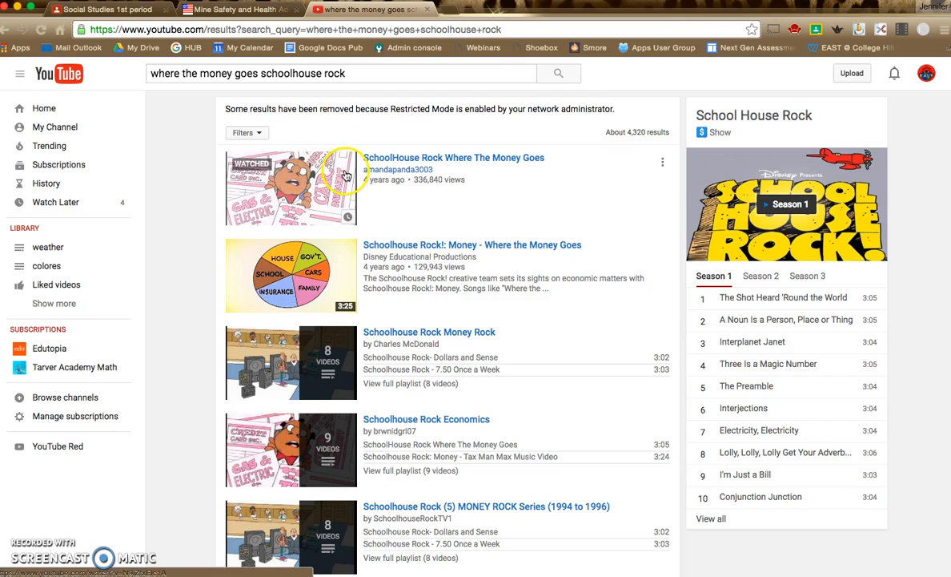
Step: Open the video "SchoolHouse Rock Where The Money Goes" and copy its share link
left_click(386, 162)
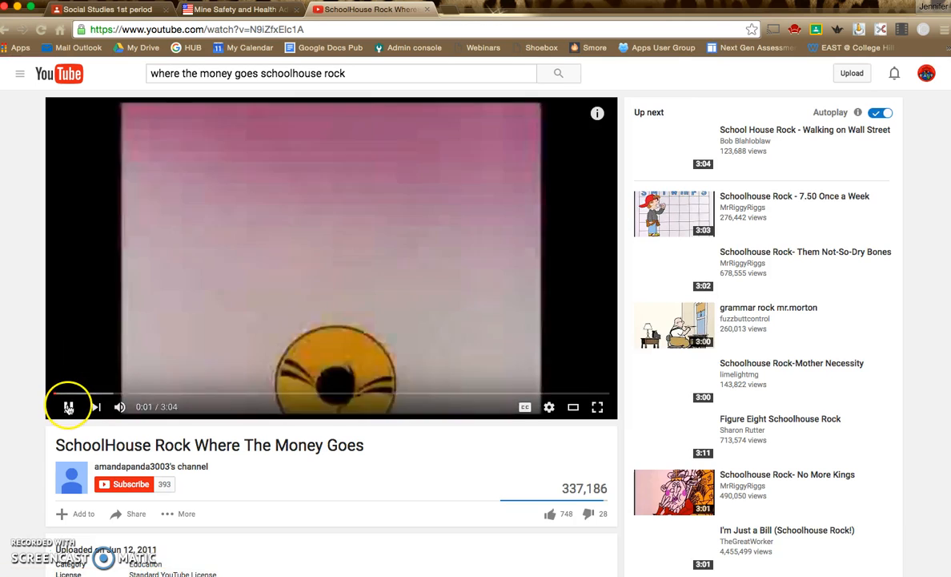
scroll(68, 409, "down", 5)
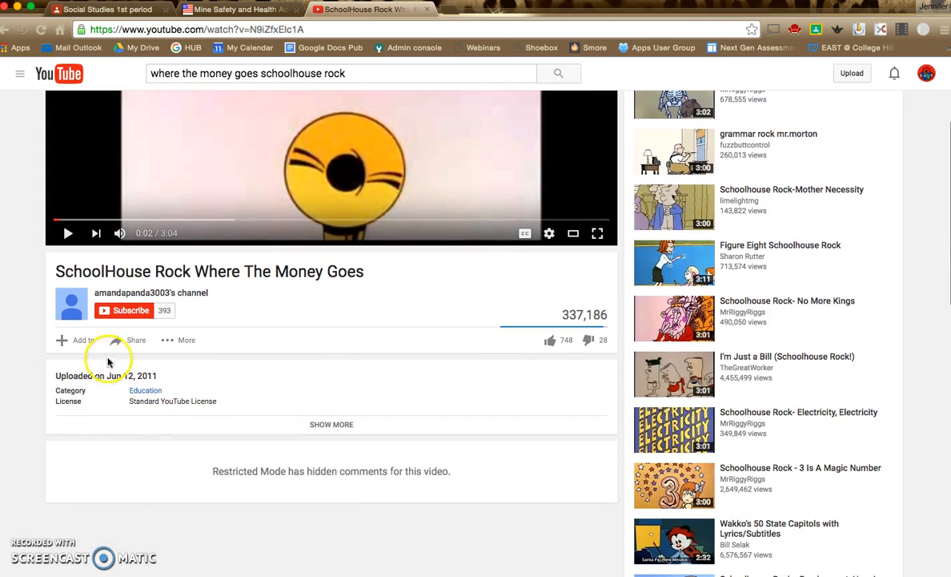
left_click(136, 341)
key("super+c")
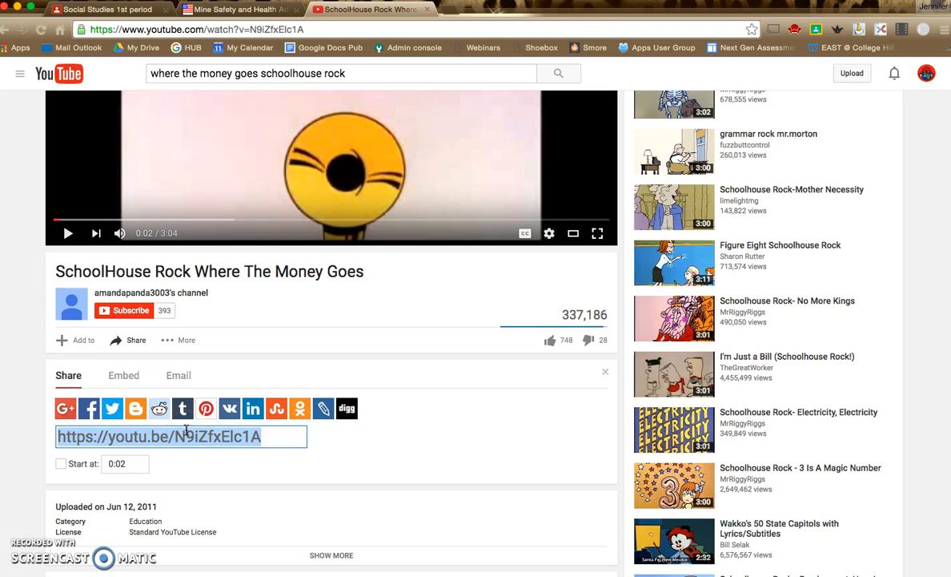
Step: Return to Google Classroom, attach the video to the assignment by its copied YouTube URL, and post the assignment
left_click(126, 11)
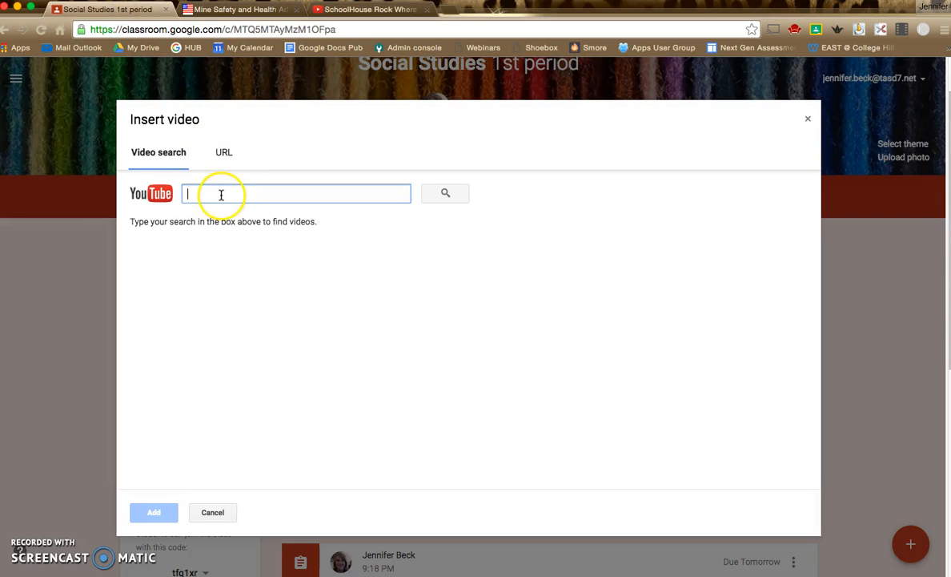
left_click(223, 155)
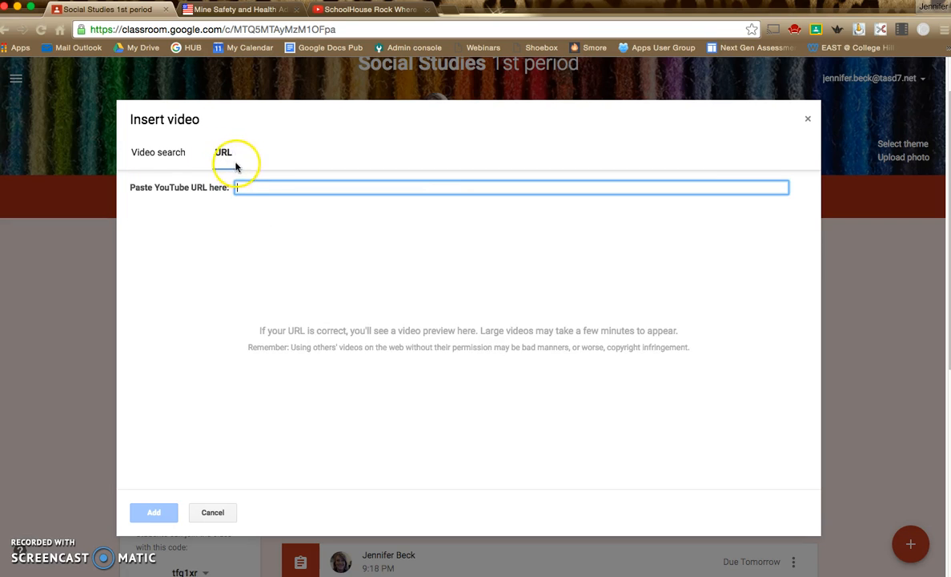
key("super+v")
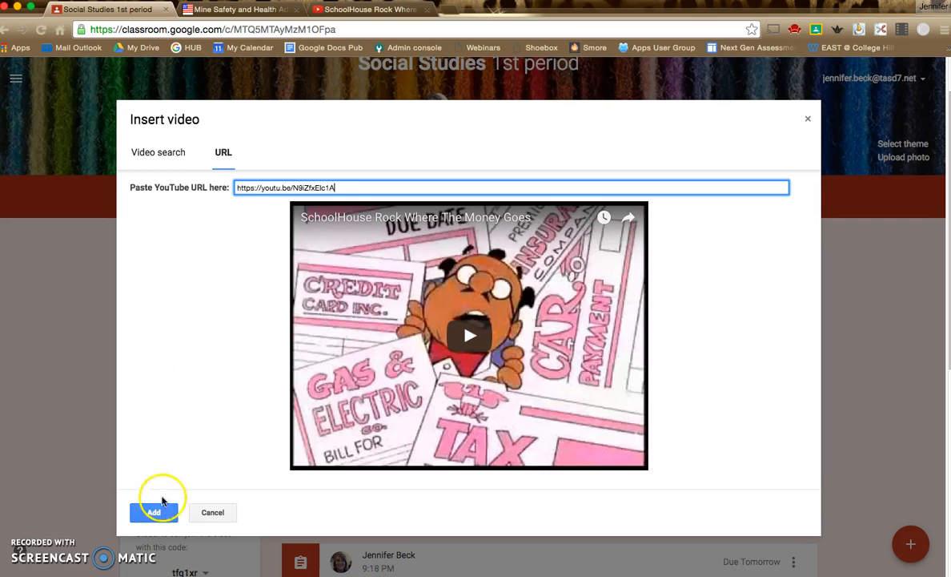
left_click(155, 513)
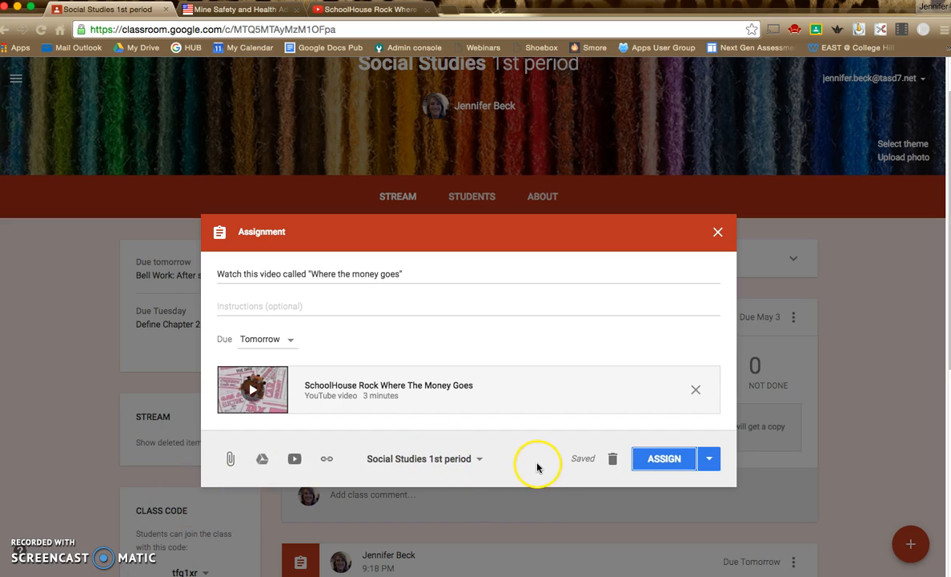
left_click(664, 462)
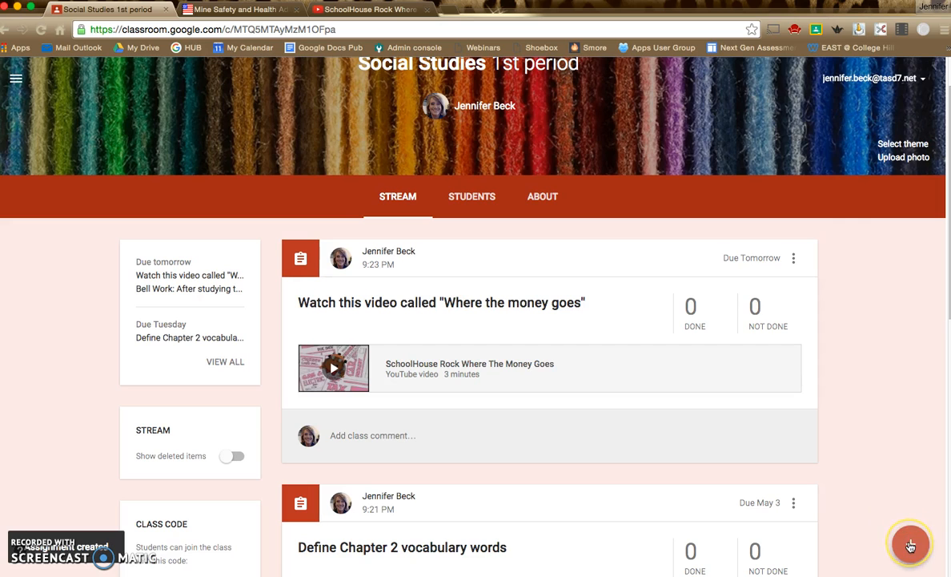
Step: Start another assignment for Social Studies 1st period titled "Visit website before test on Friday"
left_click(911, 546)
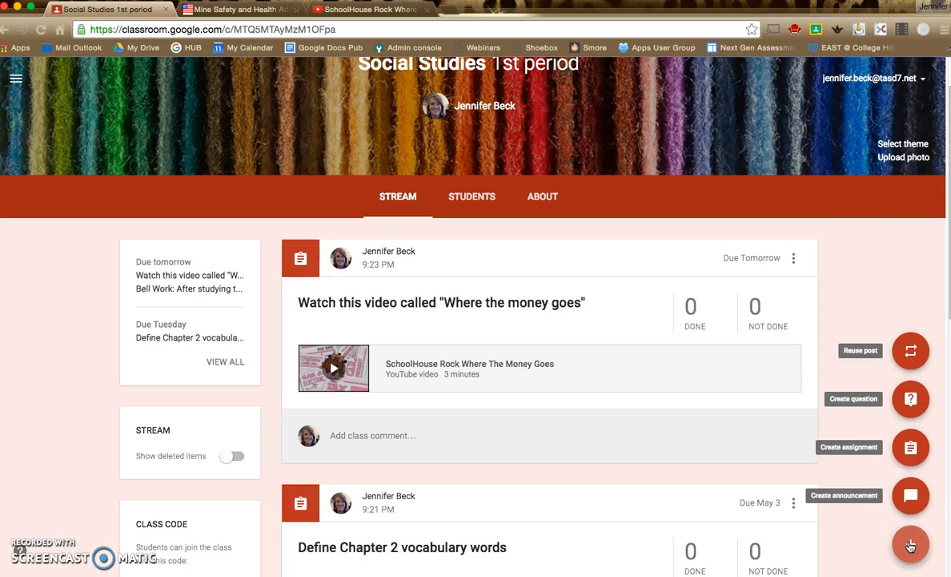
left_click(913, 451)
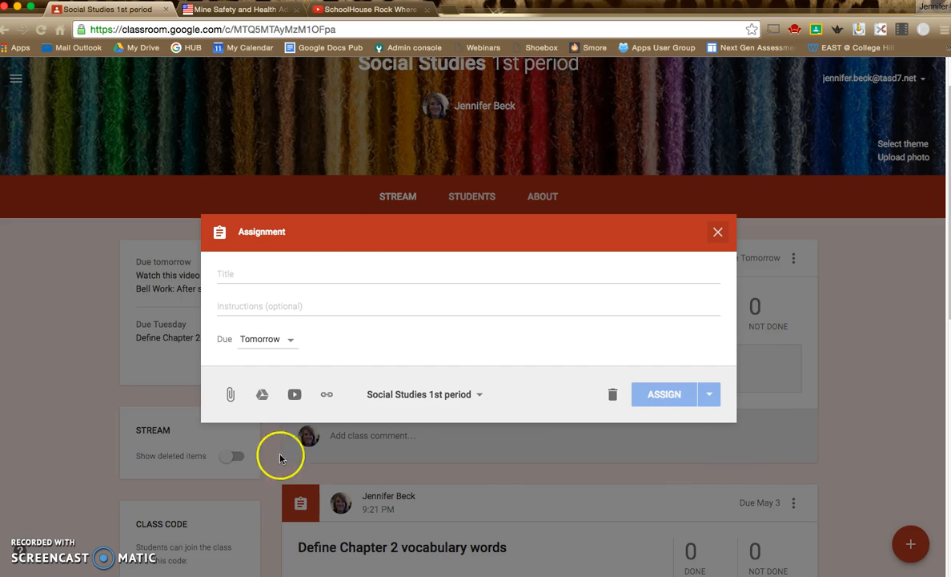
left_click(329, 270)
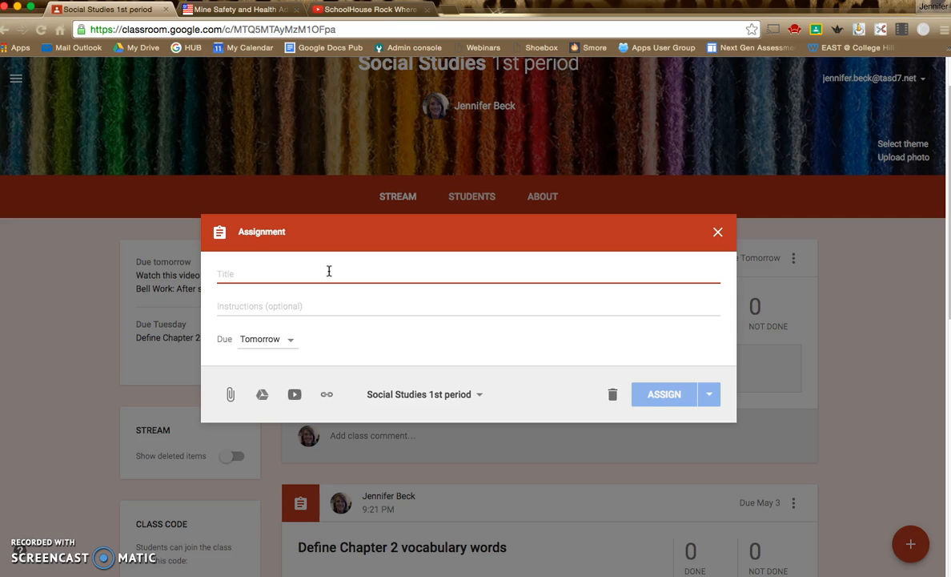
type("Visit website")
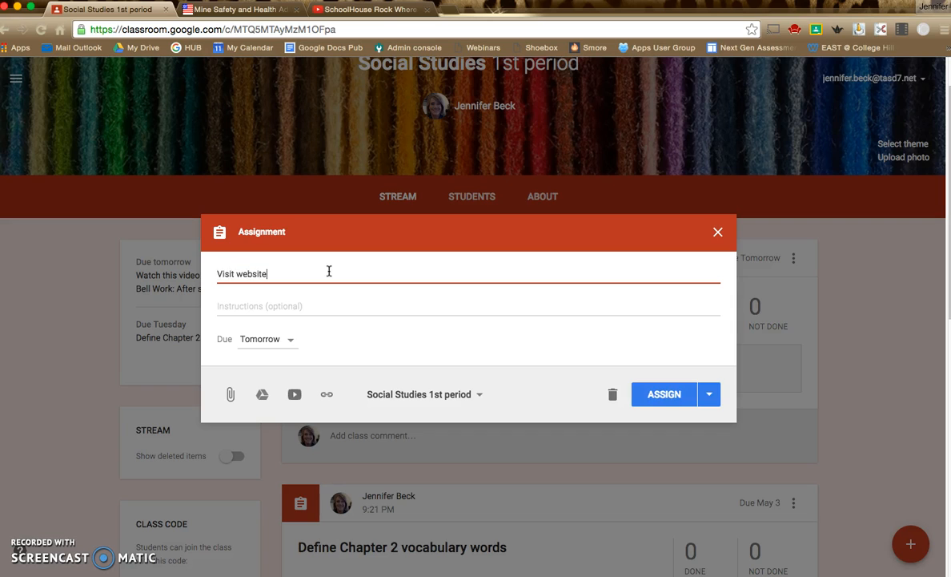
type(" before test on Friday")
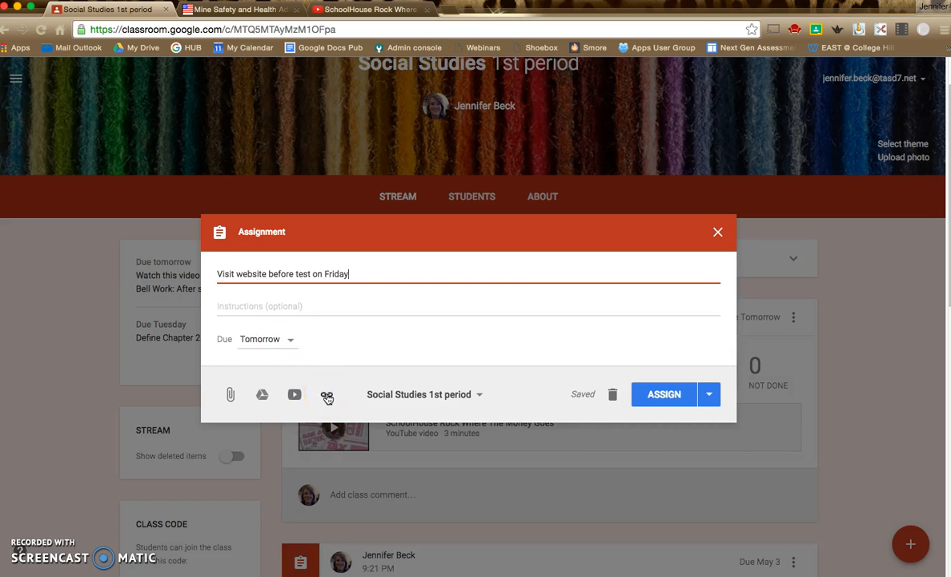
Step: Begin adding a web link to the assignment, and copy the address of the open Mine Safety and Health Administration kids' page
left_click(327, 396)
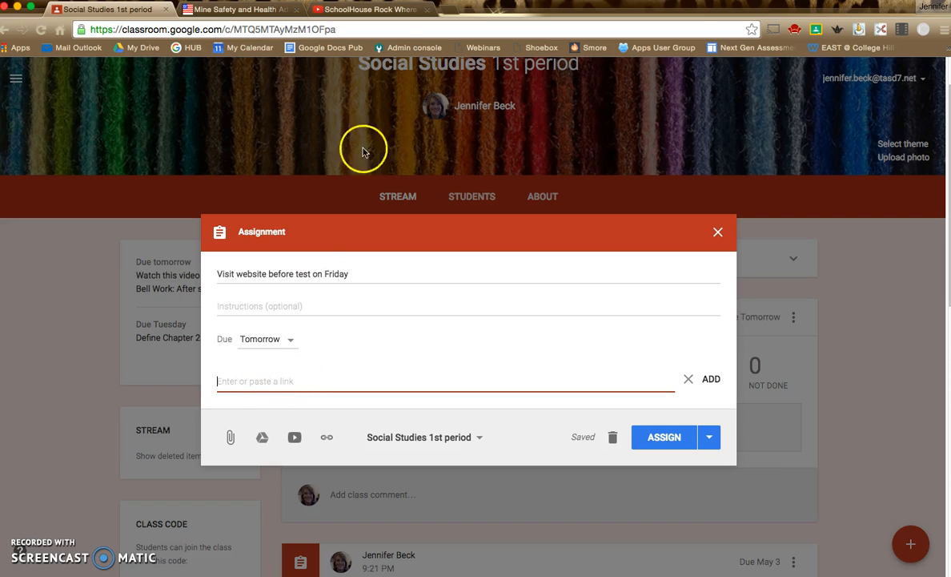
left_click(229, 9)
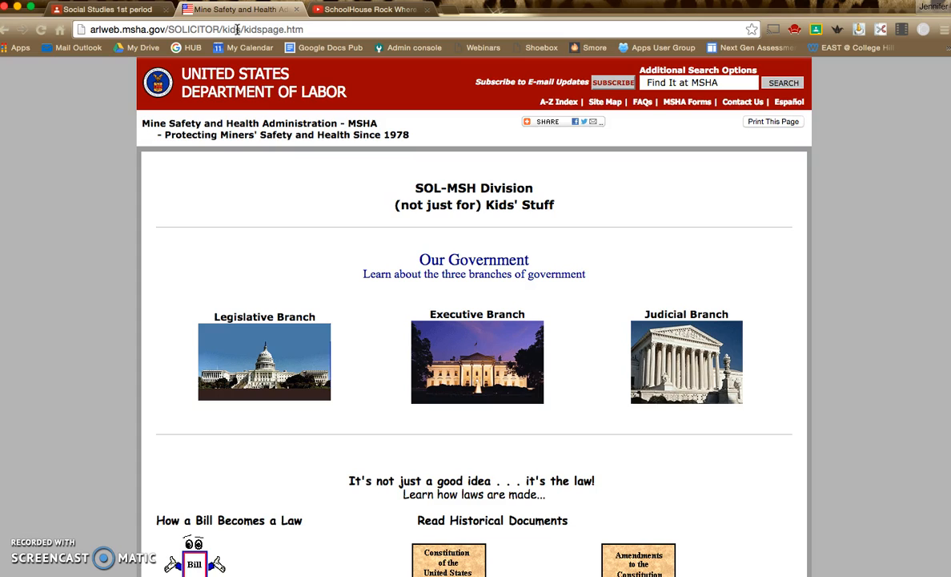
left_click(238, 29)
key("super+c")
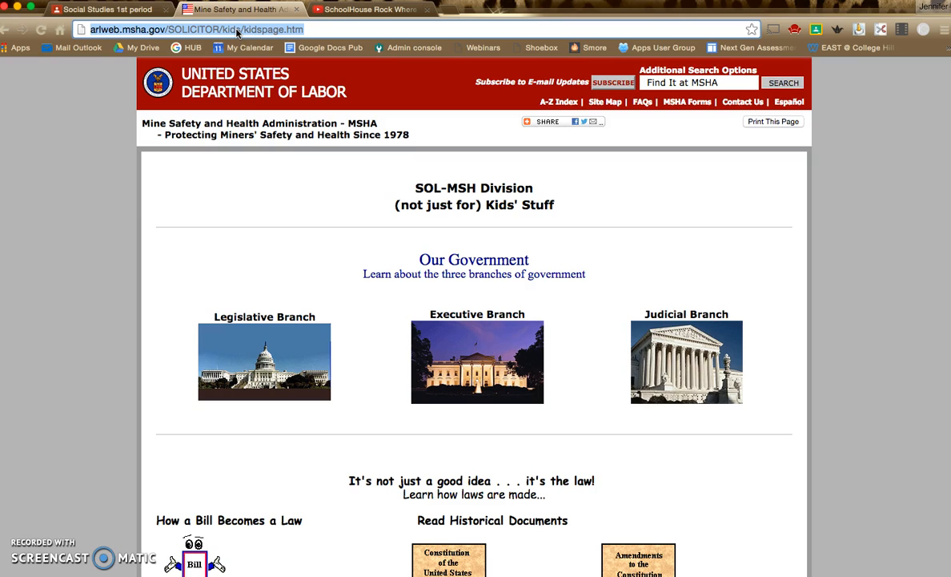
left_click(139, 11)
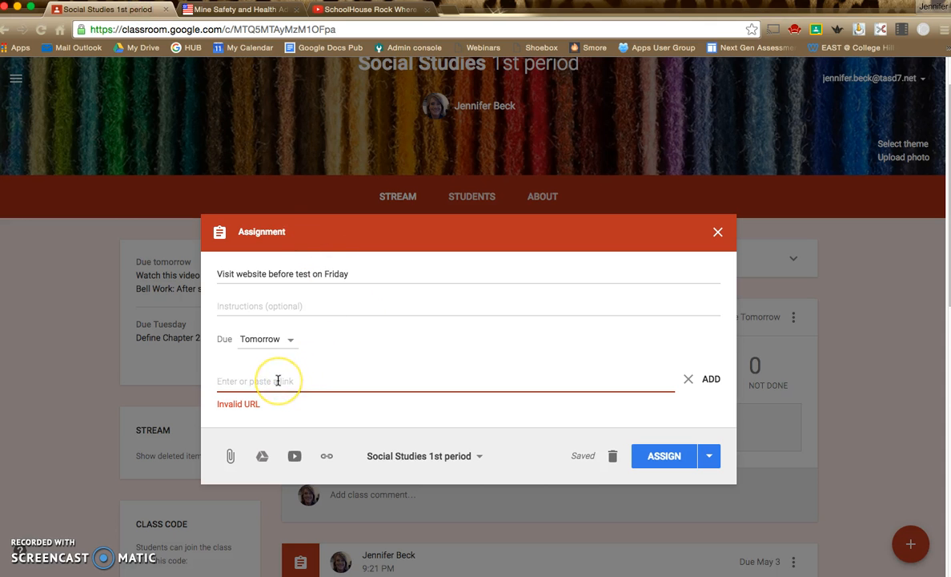
key("super+v")
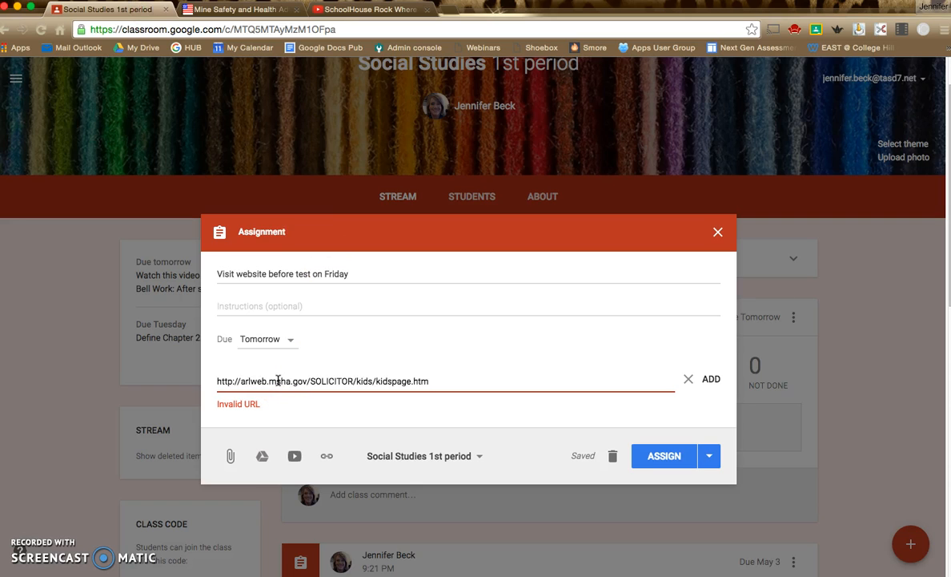
left_click(712, 381)
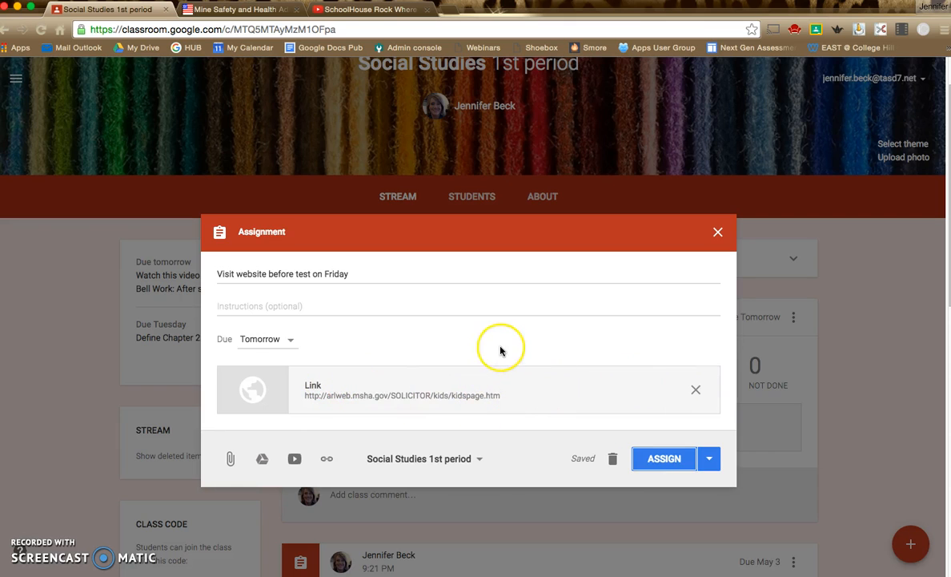
scroll(500, 351, "down", 2)
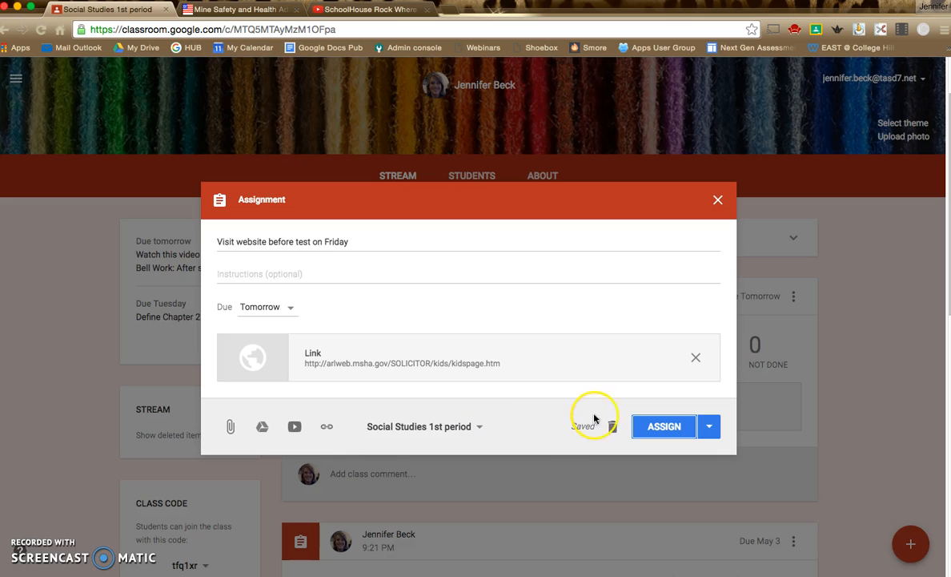
left_click(658, 417)
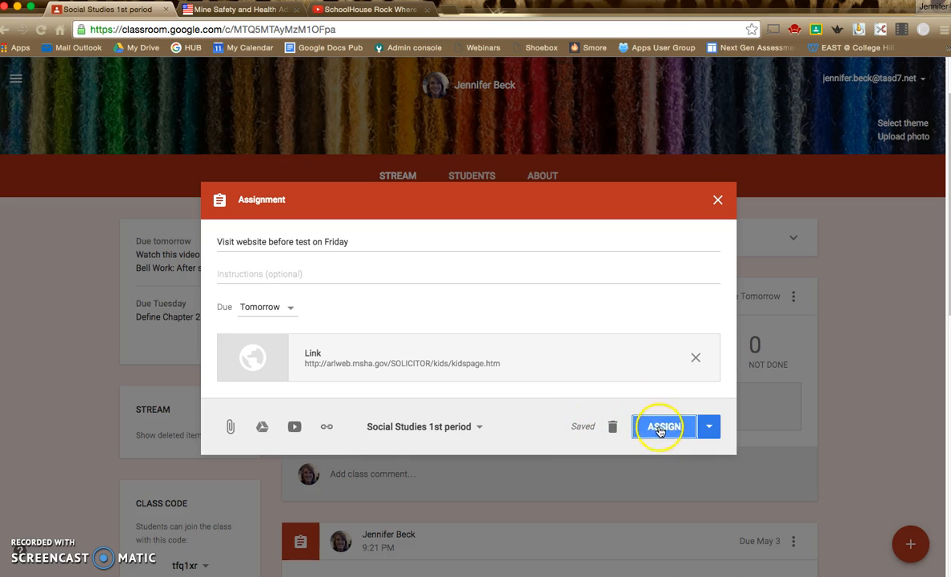